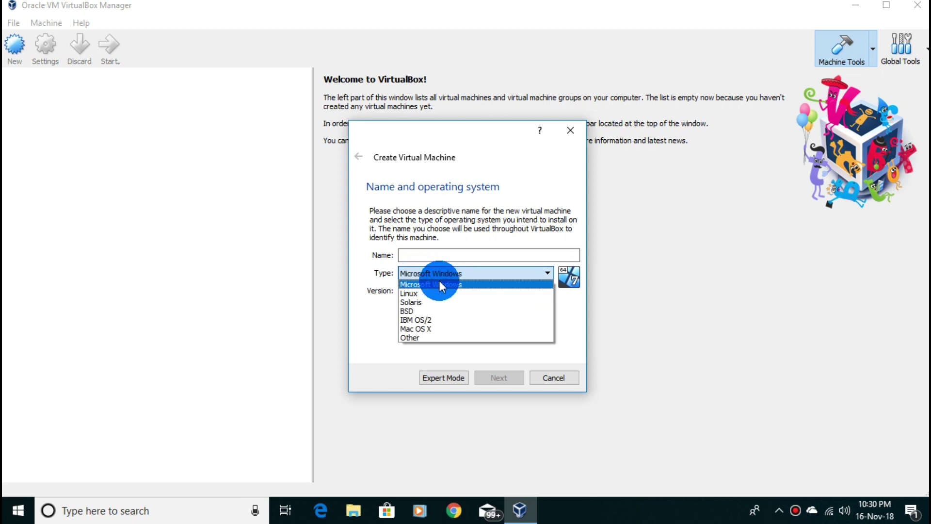
Define the new virtual machine as Microsoft Windows, version Windows 7 (64-bit), and name it Windows 7
click(440, 287)
click(450, 287)
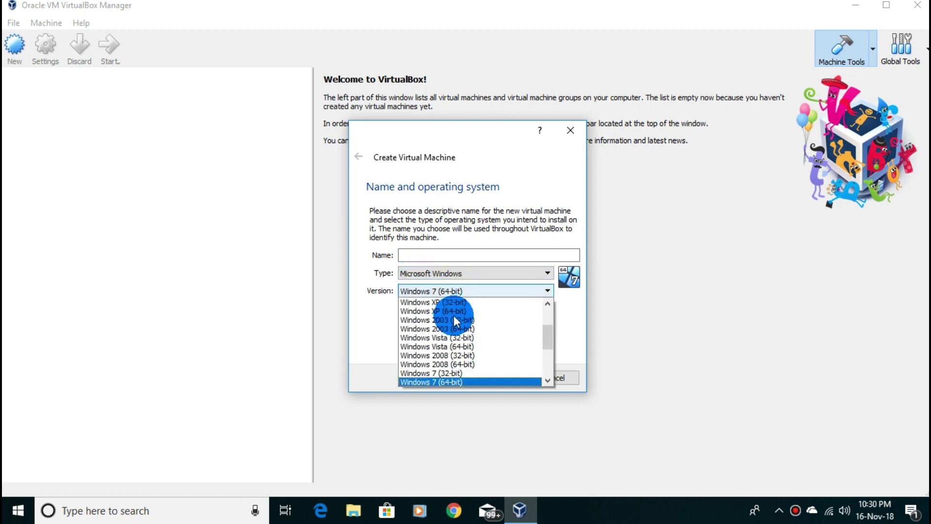
click(448, 380)
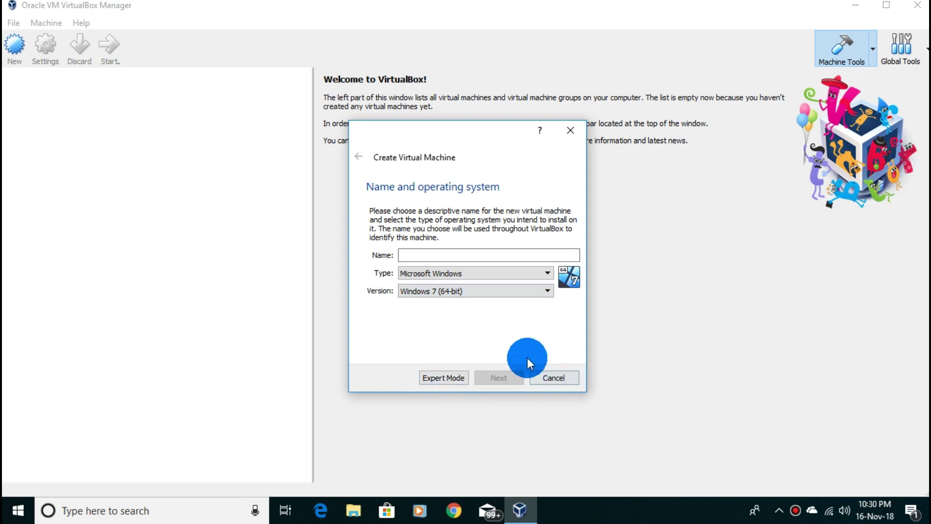
click(465, 252)
text(W)
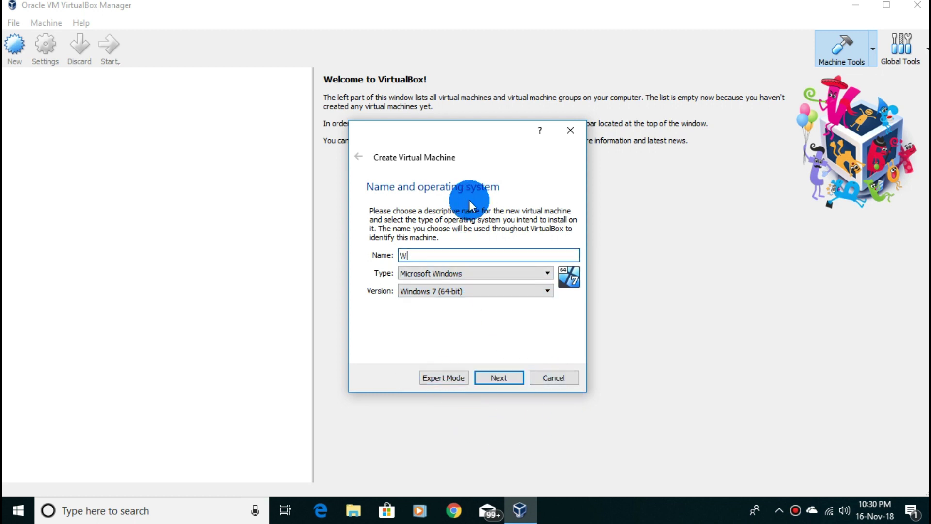
text(indow)
text(s 8)
key(BackSpace)
text(7)
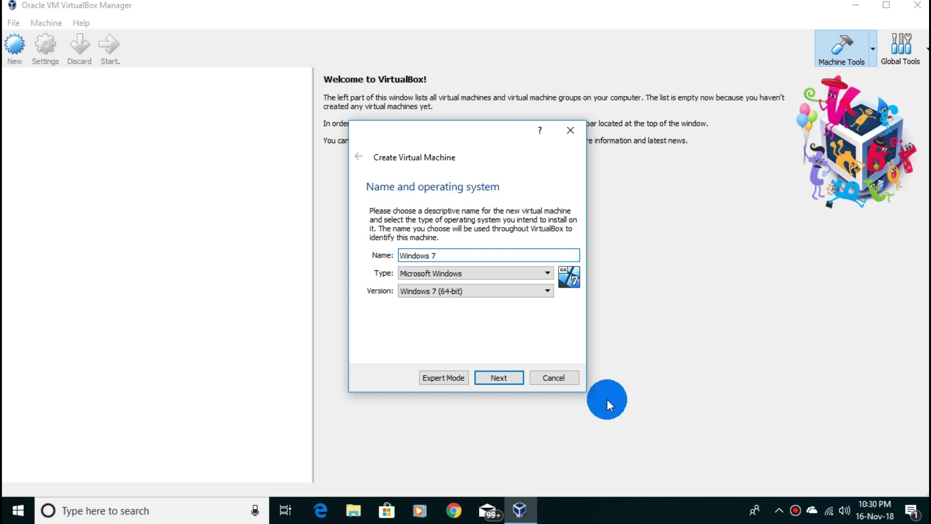
click(480, 376)
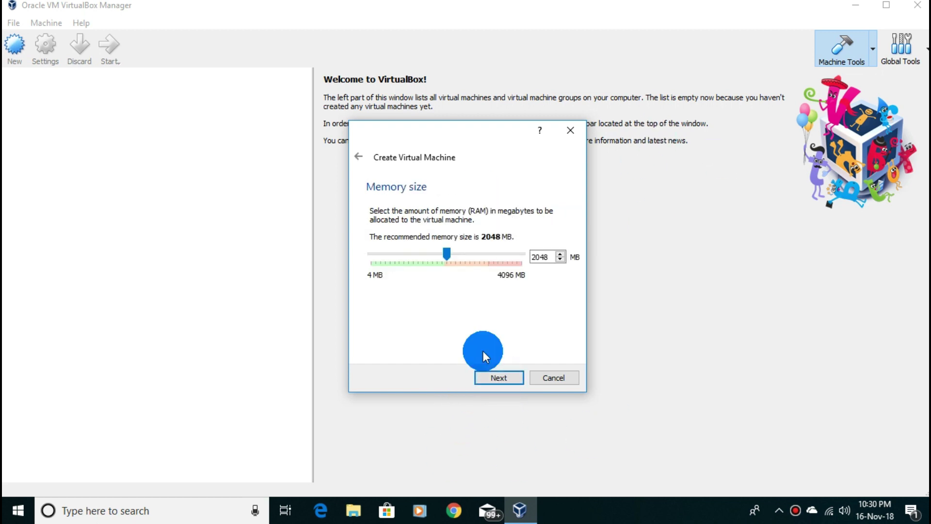
Set the machine's memory size to 1501 MB and choose a new VDI virtual hard disk with dynamically allocated storage
drag(448, 253, 426, 252)
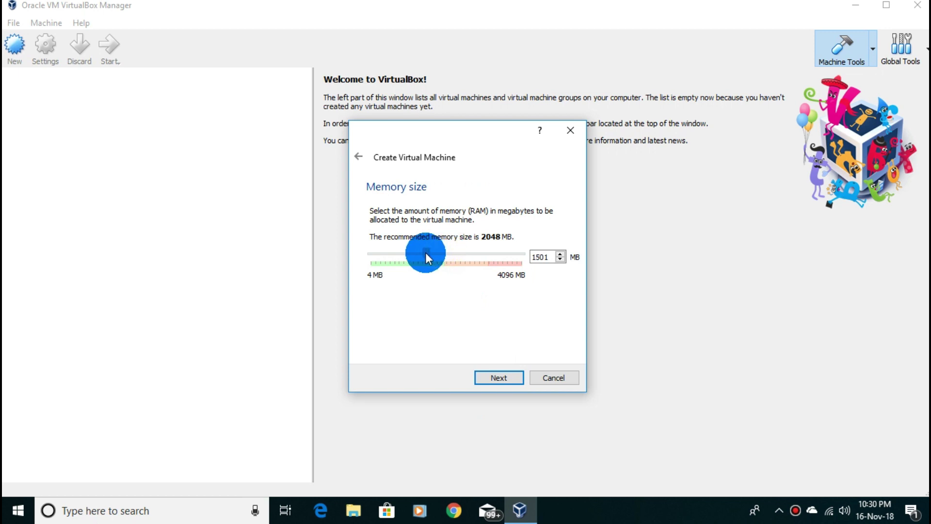
click(505, 378)
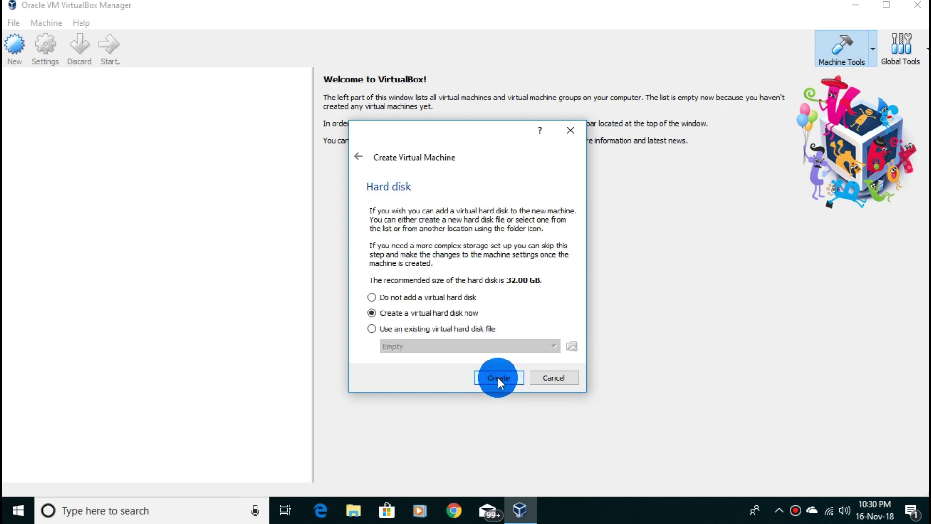
click(499, 379)
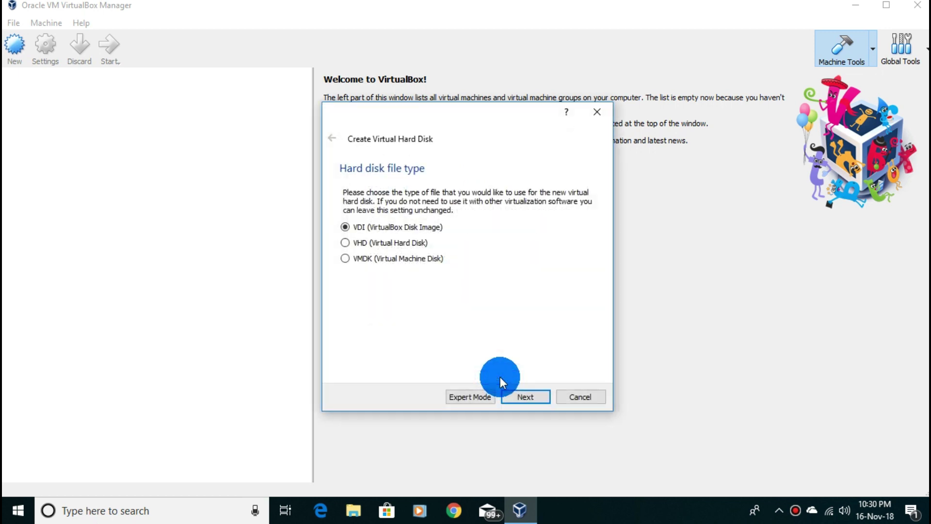
click(516, 399)
click(517, 399)
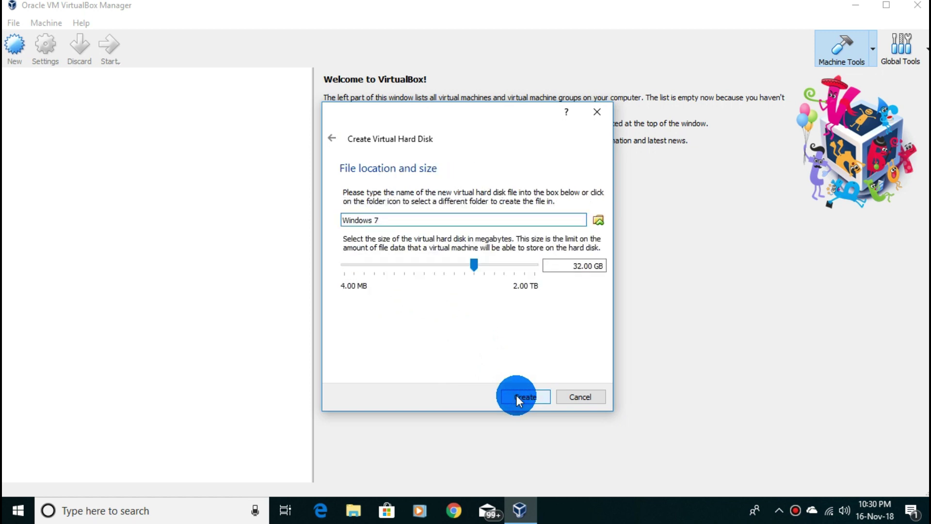
Store the virtual hard disk file as Windows 7.vdi on Local Disk (E:) and create it with a 32.00 GB size
click(598, 222)
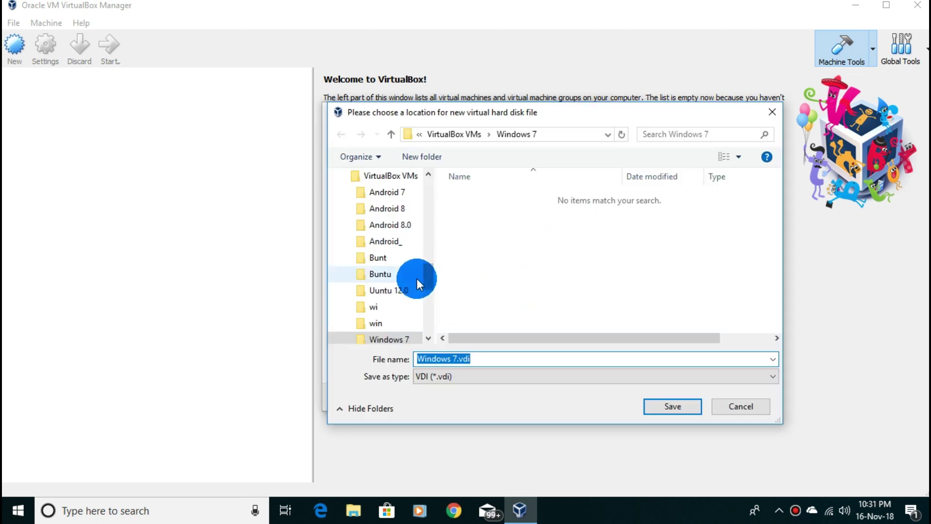
scroll(406, 262, up, 1)
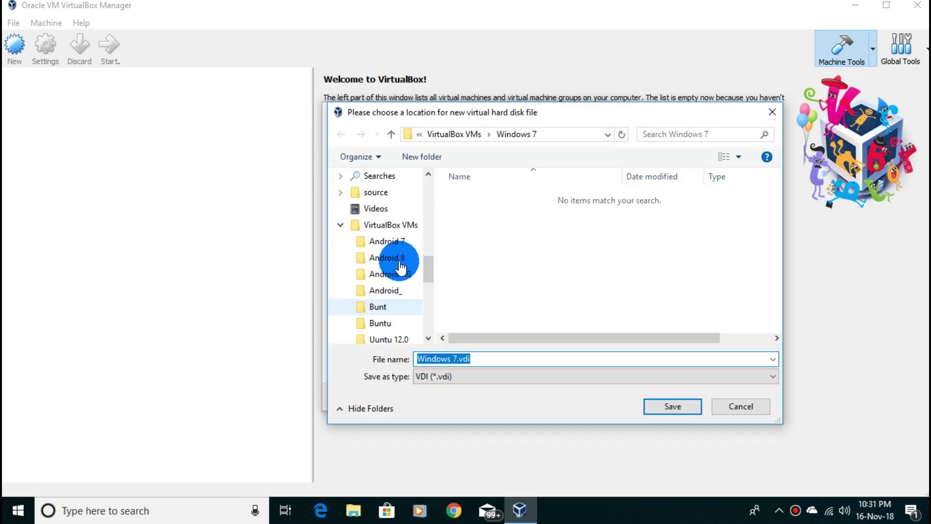
scroll(401, 263, up, 5)
scroll(400, 267, up, 3)
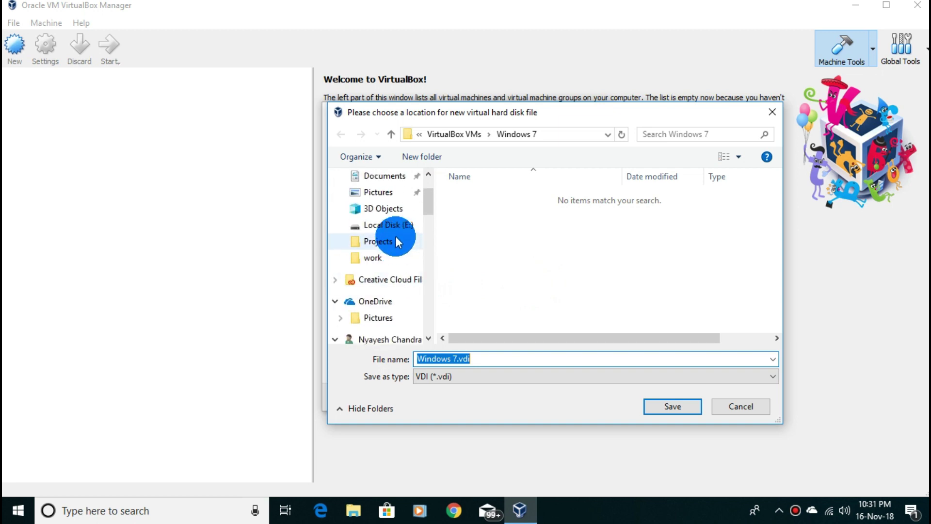
click(387, 225)
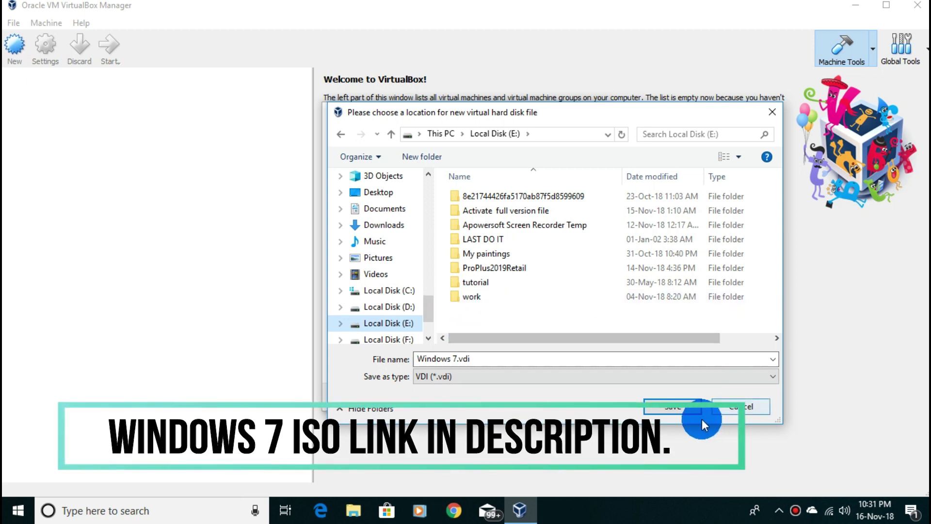
click(678, 378)
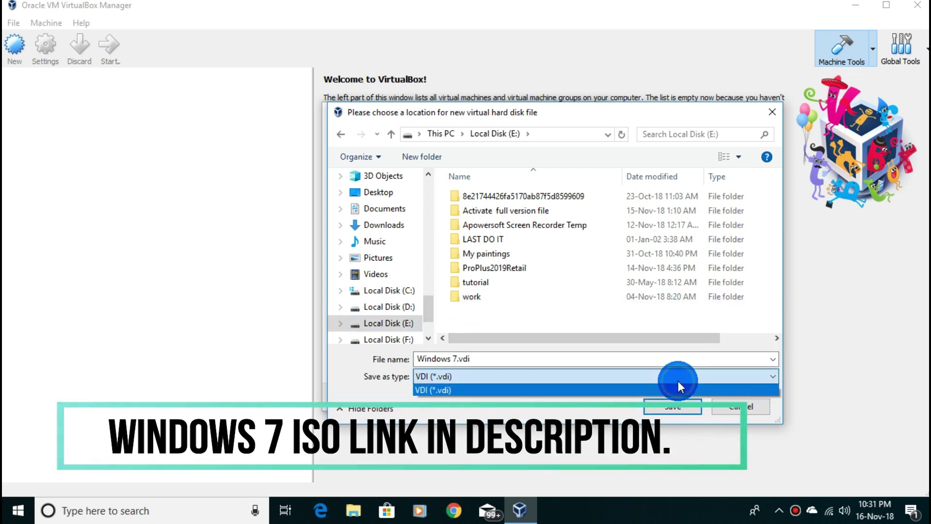
click(680, 388)
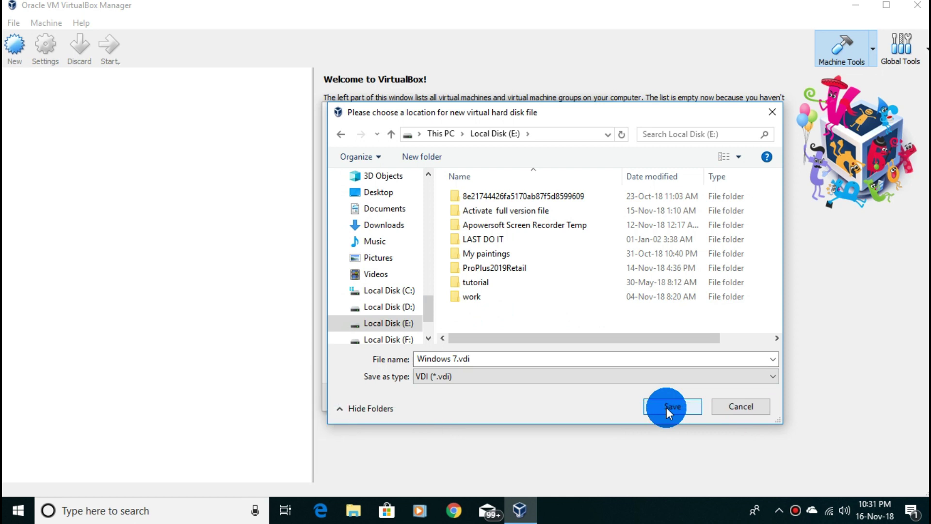
click(667, 407)
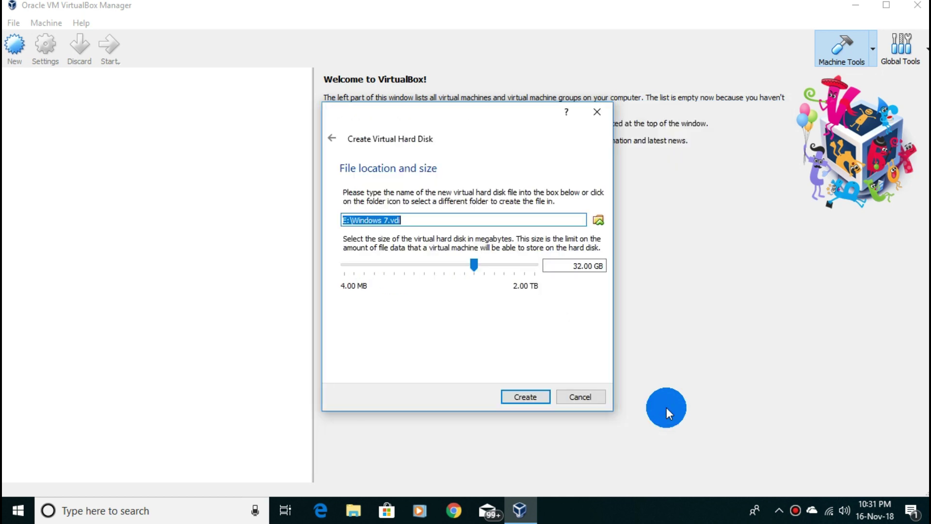
click(531, 400)
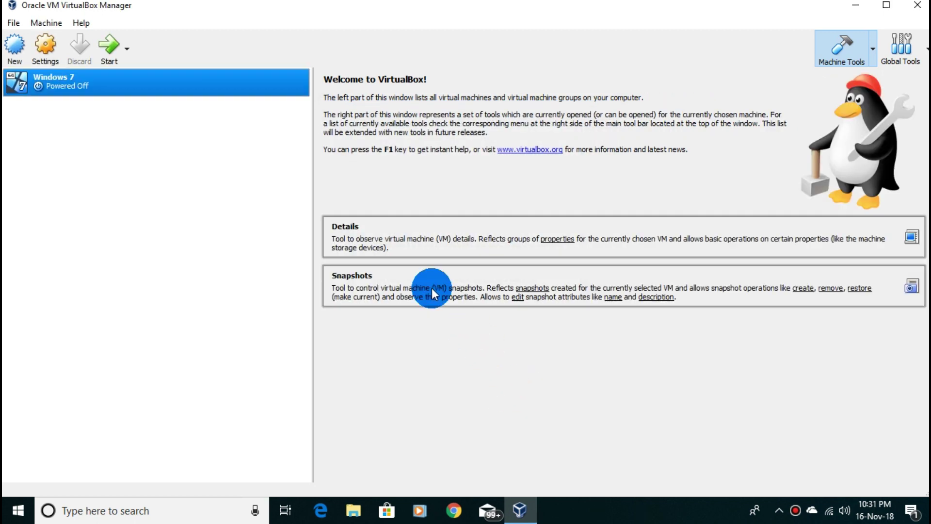
Open the Windows 7 machine's settings and review its motherboard, processor and display options
click(44, 51)
click(297, 142)
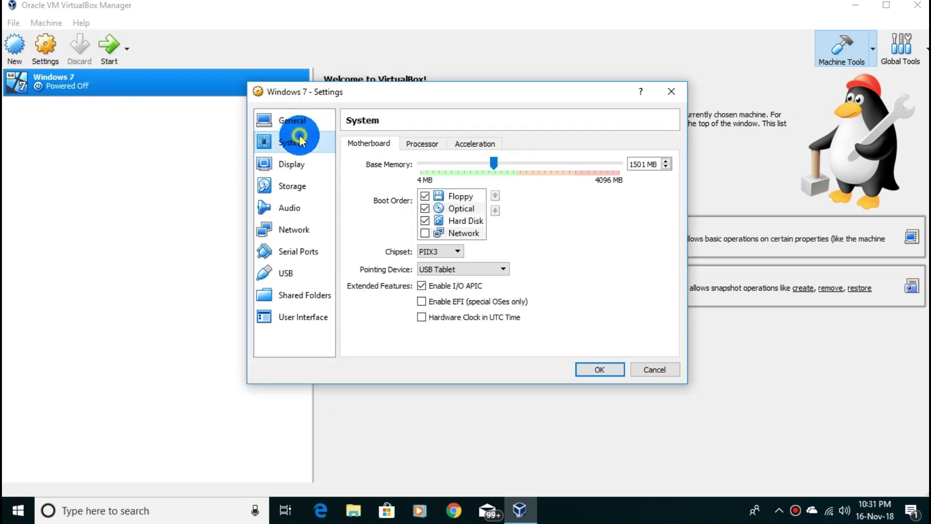
click(422, 143)
drag(414, 163, 438, 166)
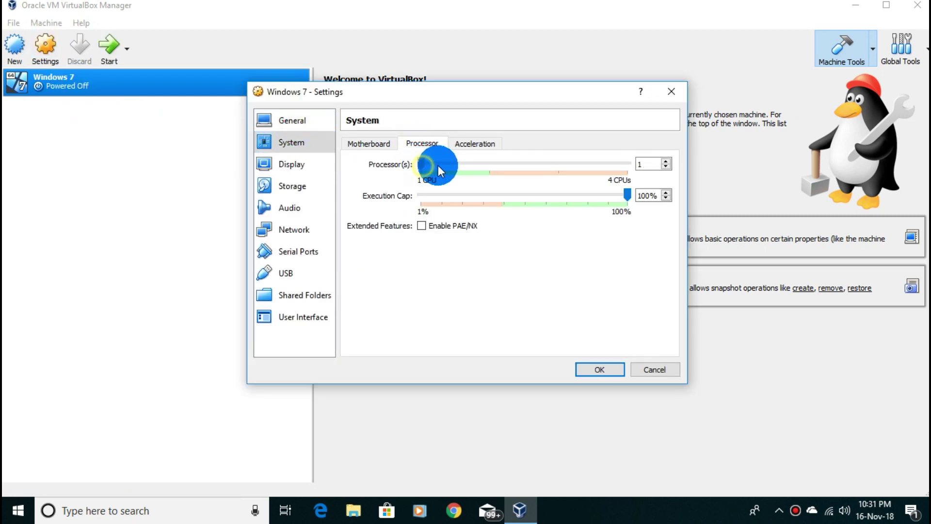
click(291, 165)
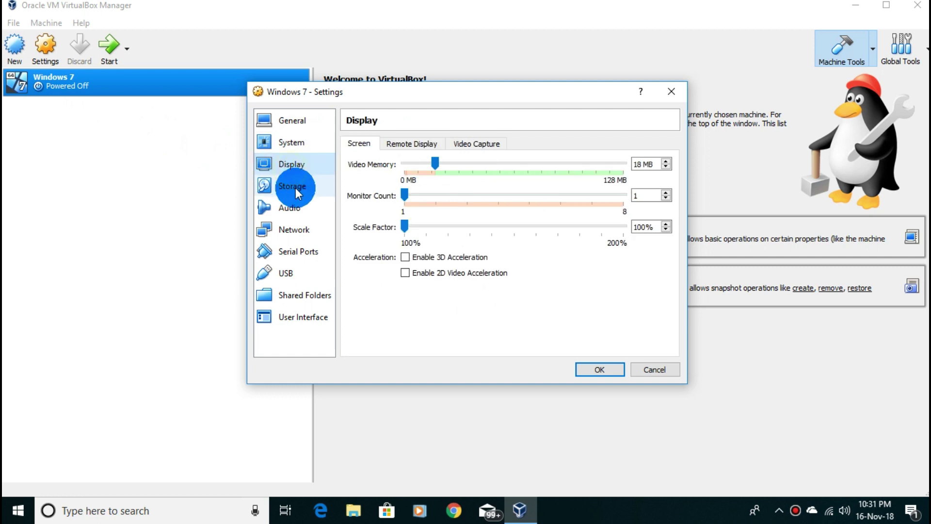
Load en_windows_7_ultimate_x64_dvd.iso from Local Disk (E:) into the machine's empty optical drive and save the settings
click(295, 187)
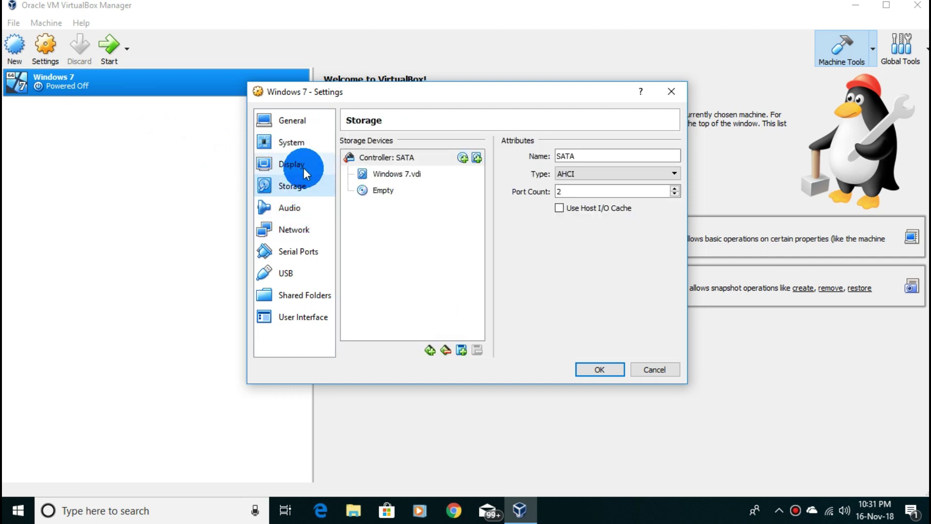
click(405, 176)
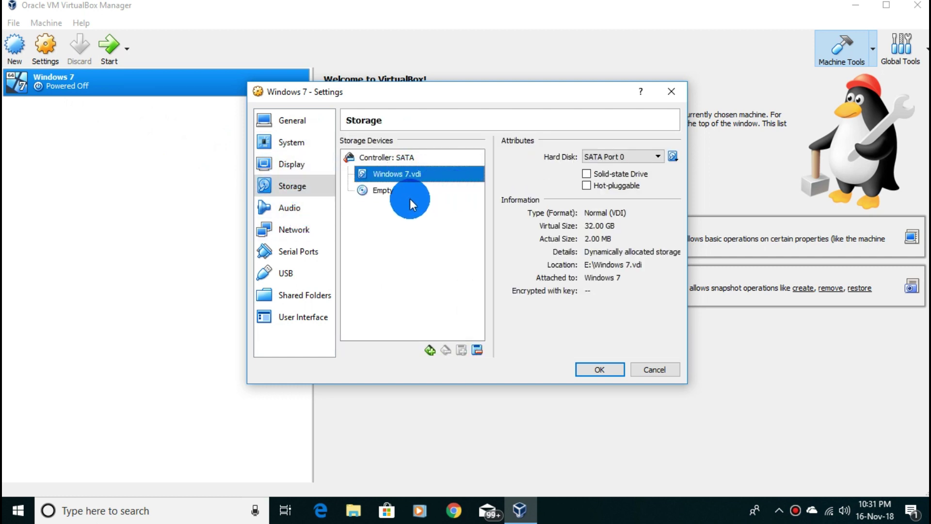
click(414, 194)
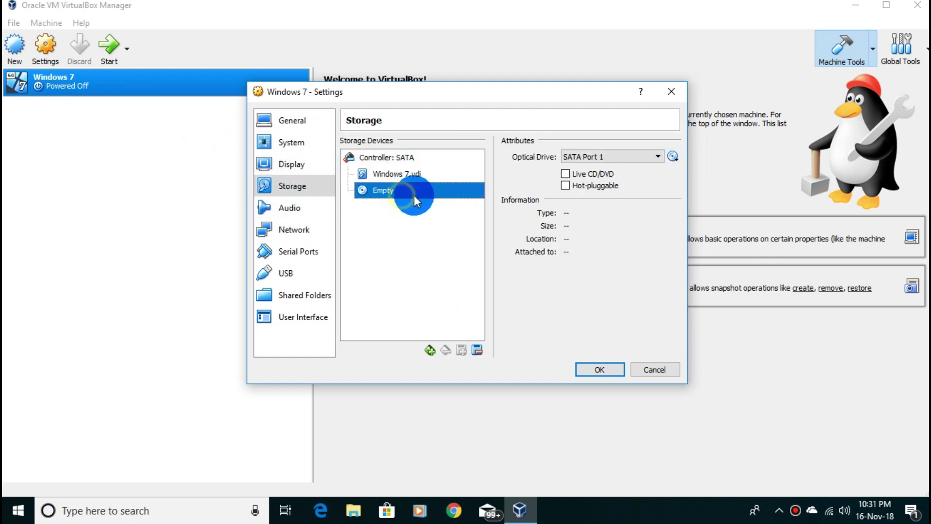
click(675, 156)
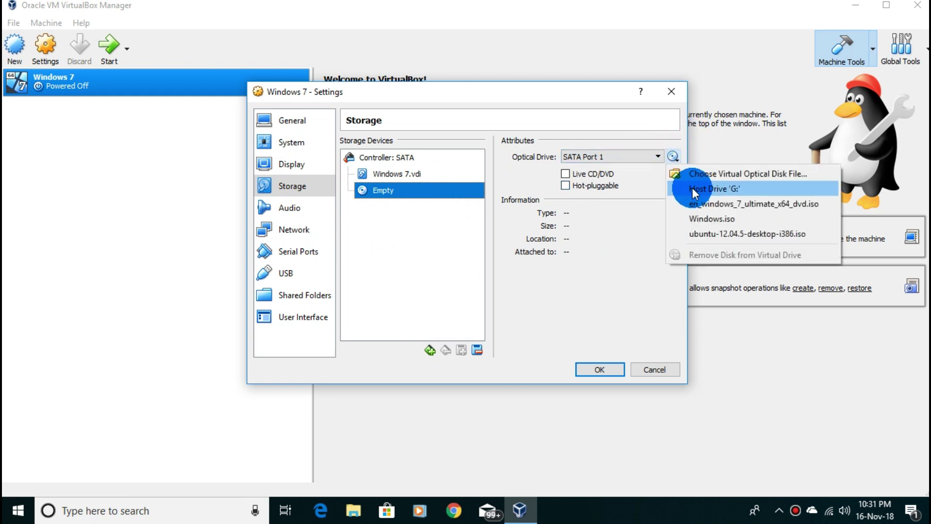
click(693, 174)
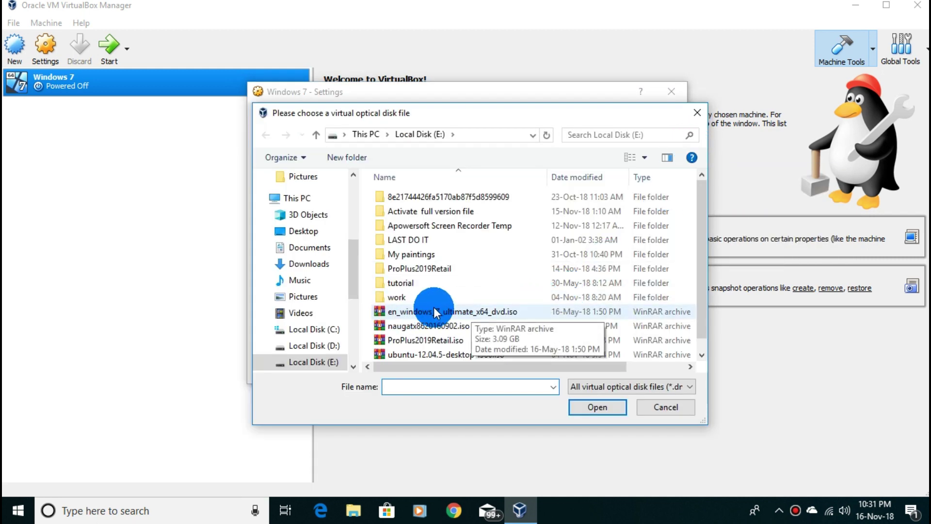
click(538, 311)
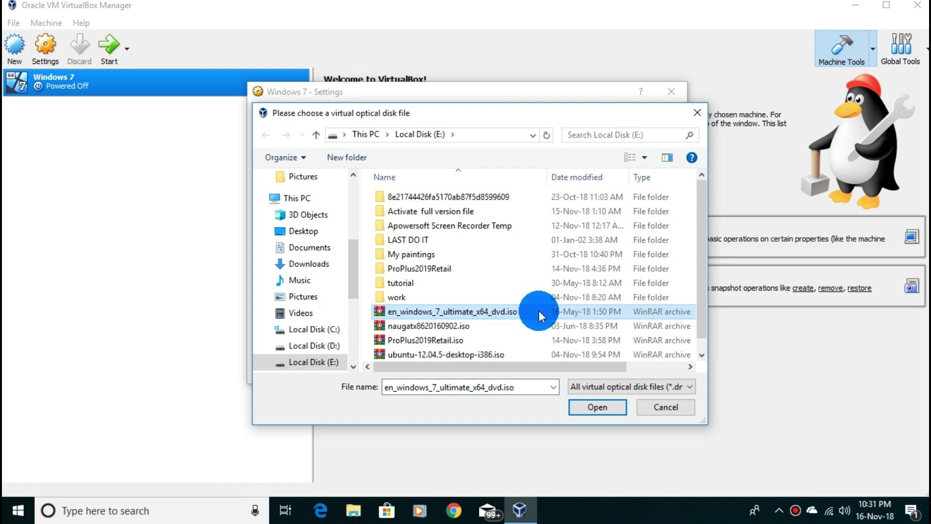
click(598, 408)
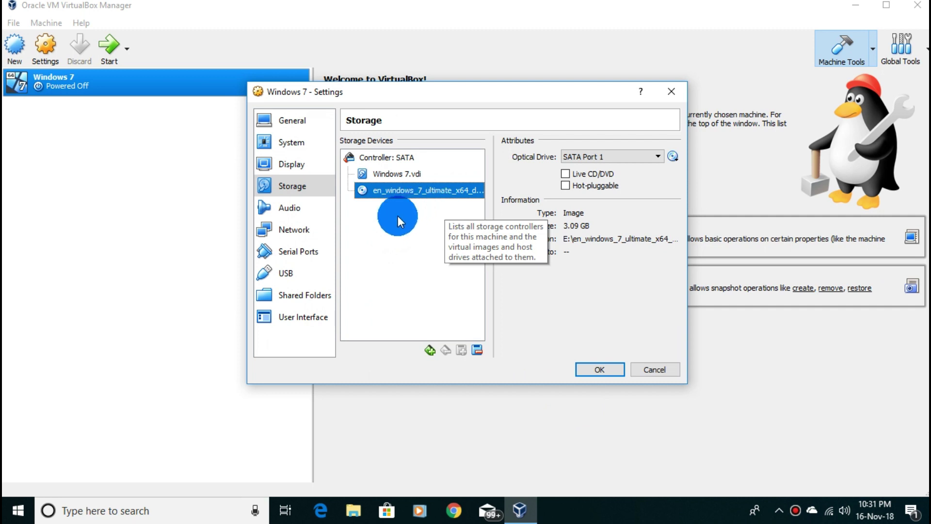
click(592, 369)
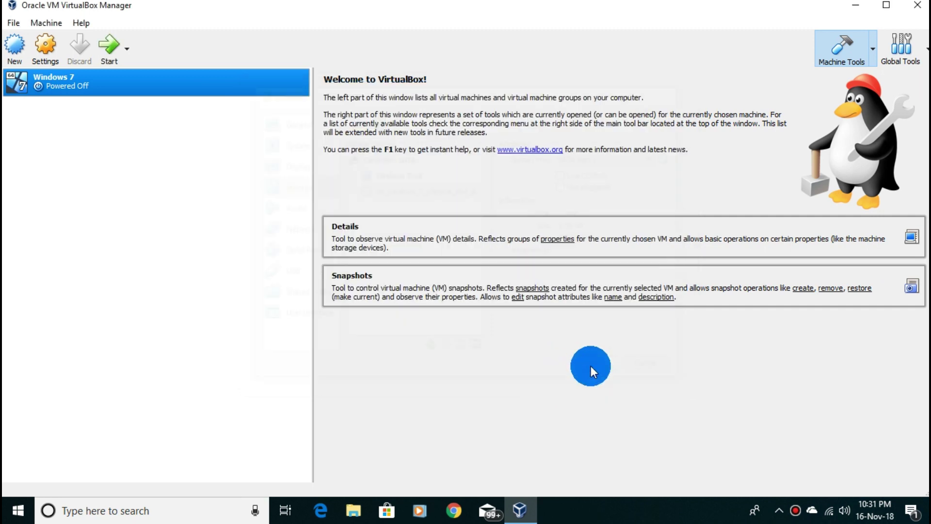
Start the Windows 7 virtual machine and switch its window to scaled mode
click(110, 46)
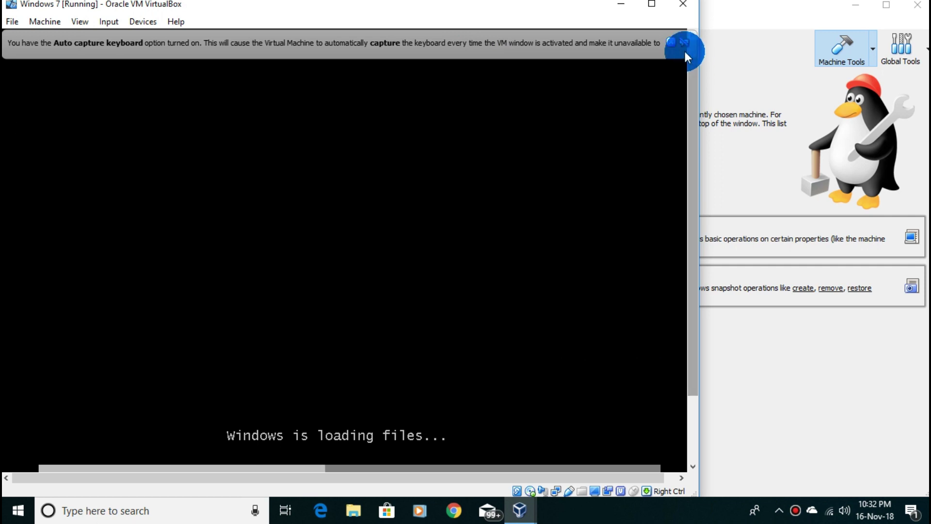
click(85, 24)
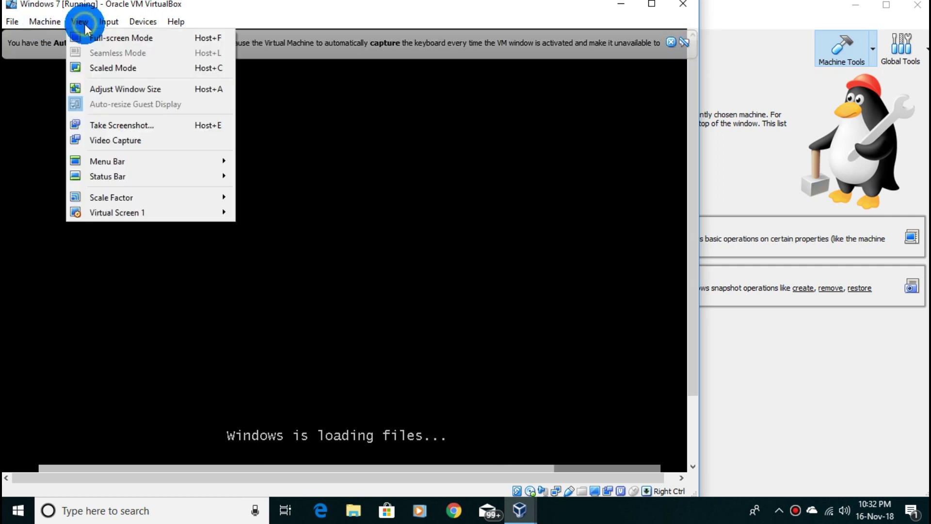
click(138, 70)
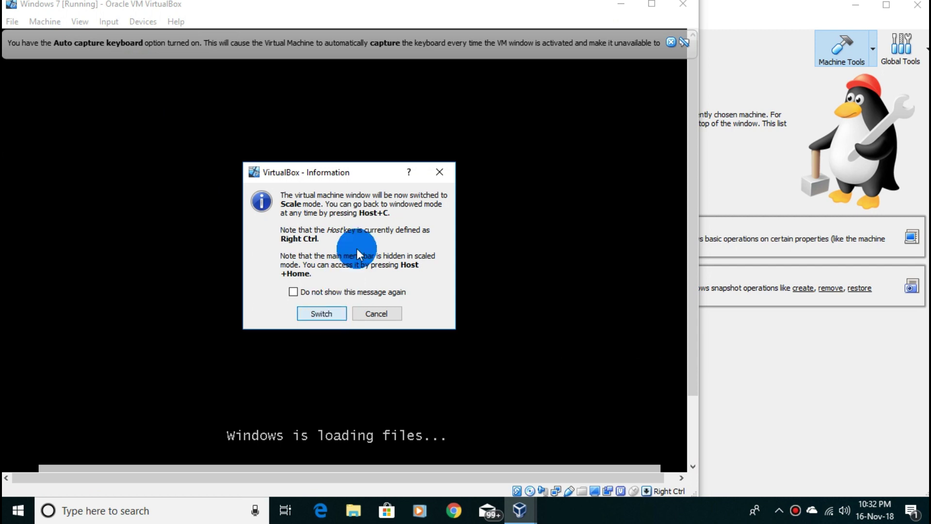
key(Return)
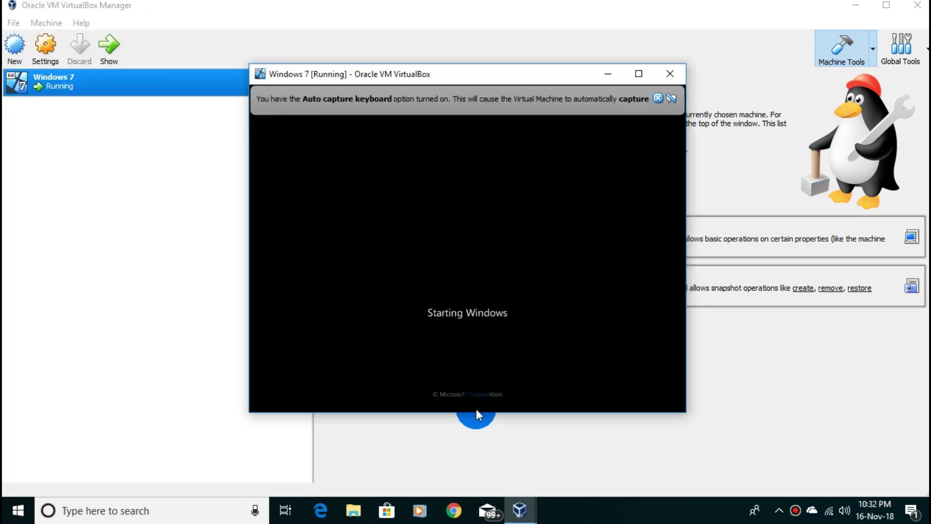
Dismiss the Auto capture keyboard notice and maximize the running virtual machine's window
click(649, 104)
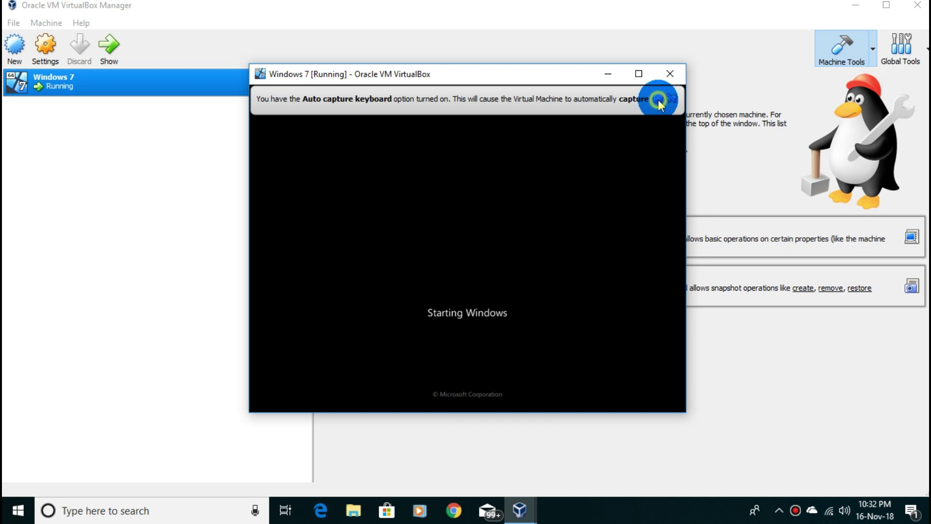
click(659, 100)
right_click(460, 76)
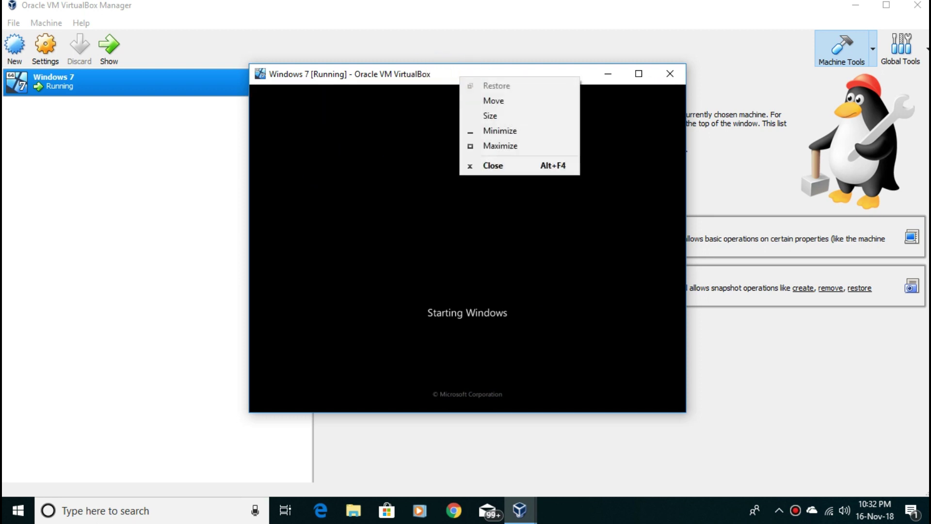
click(501, 146)
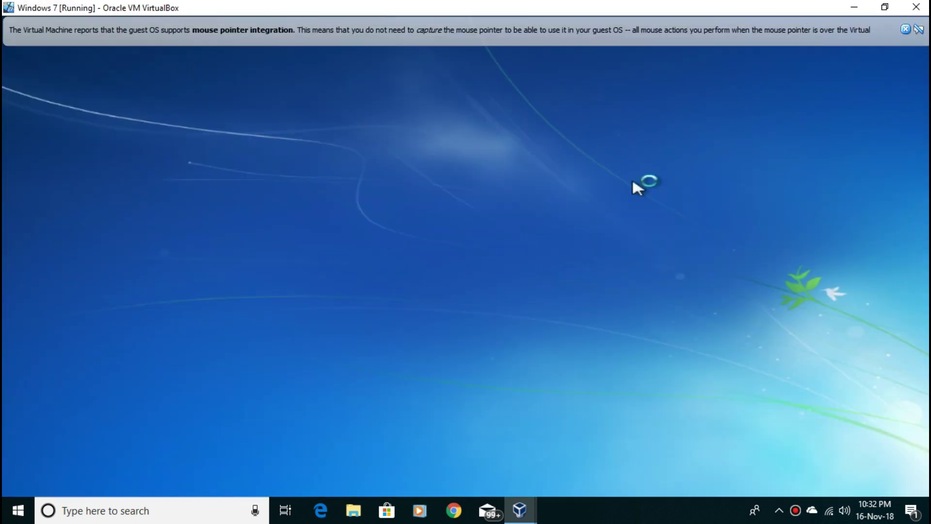
Restore the running virtual machine's window from maximized, turn off scaled mode and reposition the window nearer the middle of the desktop
click(892, 9)
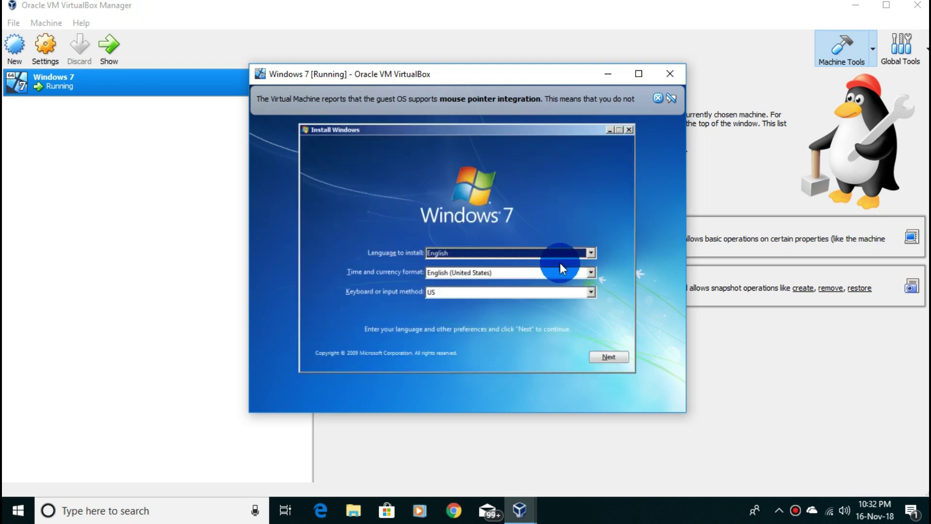
key(ctrl+Home)
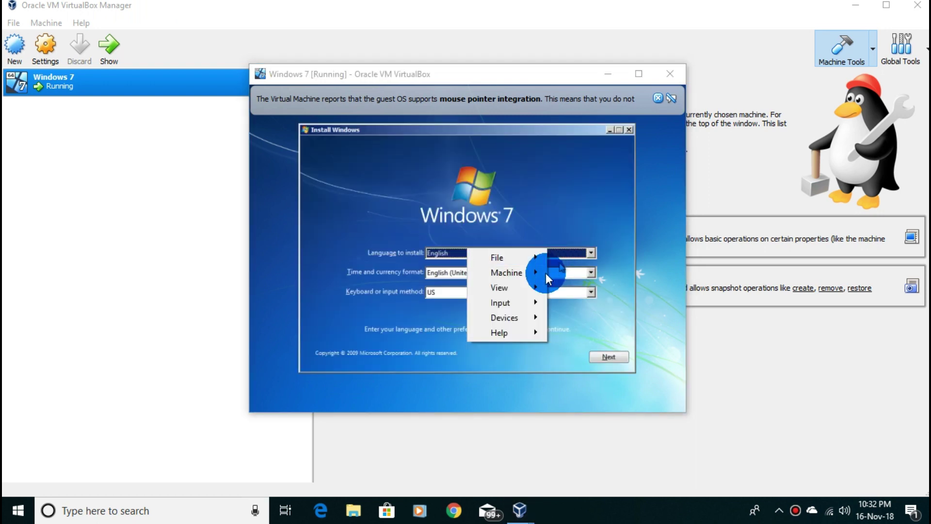
mouse_move(533, 287)
click(591, 319)
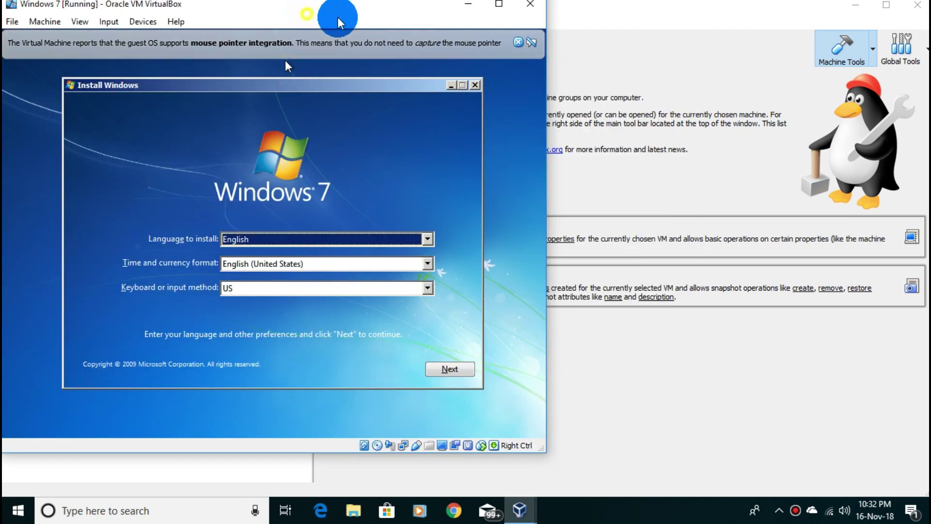
drag(304, 17, 437, 23)
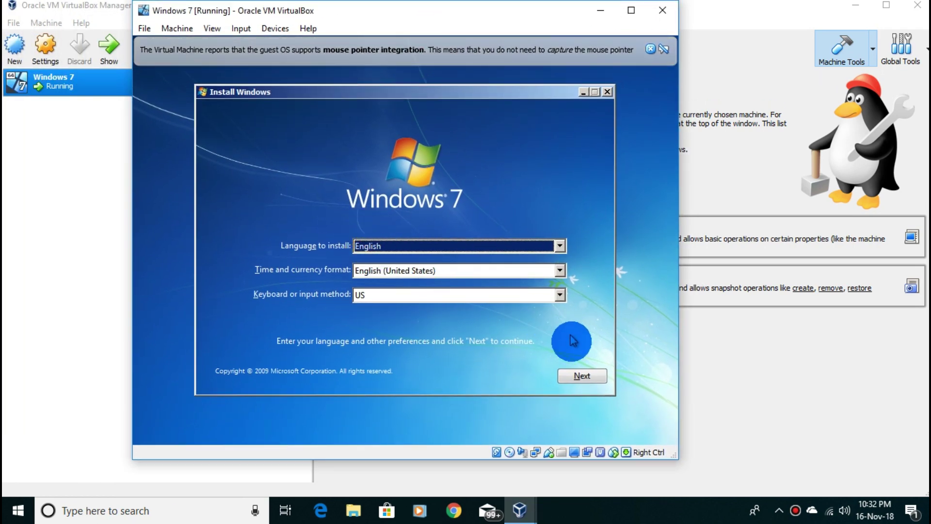
Start the Windows 7 installation with English, English (United States) and US keyboard, and accept the license terms
click(574, 376)
click(402, 238)
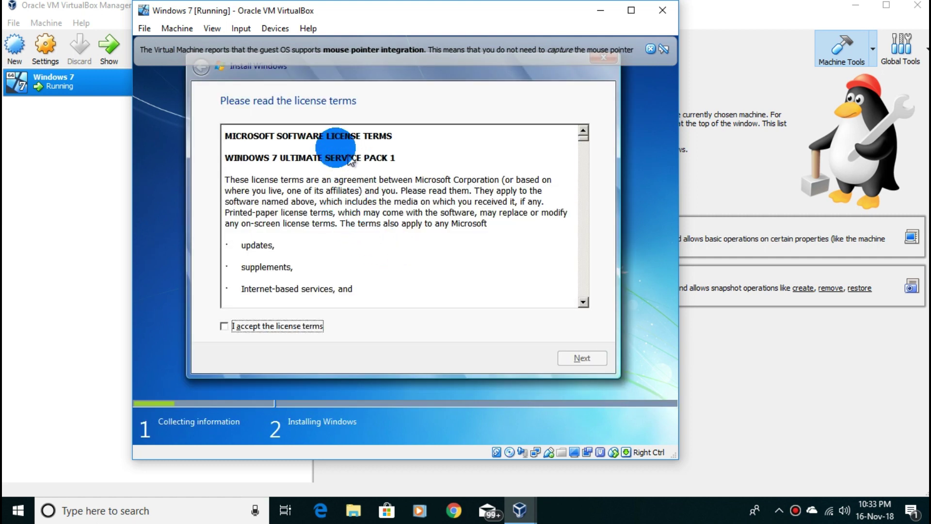
click(225, 325)
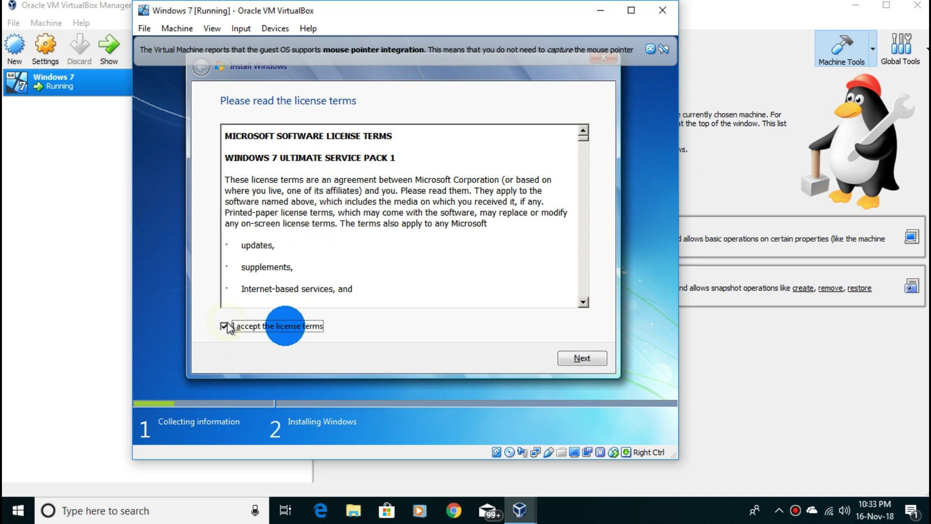
click(581, 357)
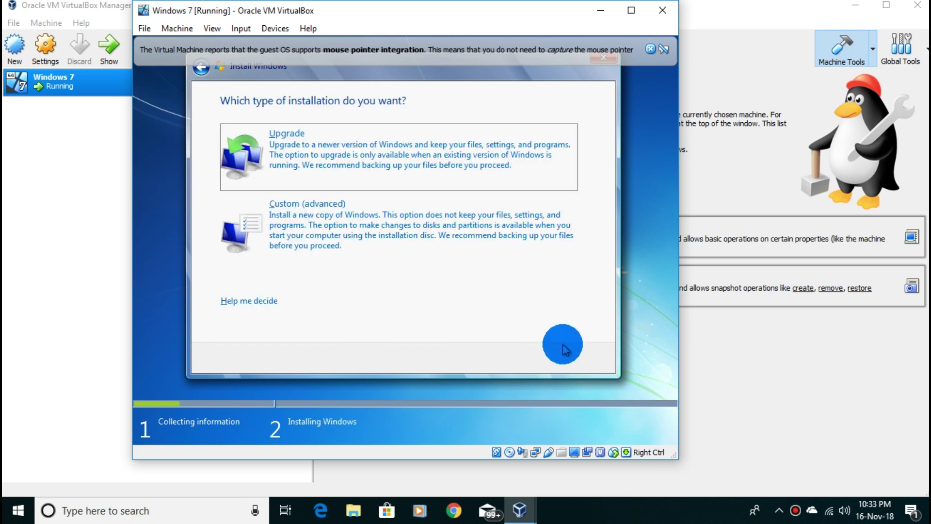
Choose the Custom (advanced) installation and install Windows on Disk 0 Unallocated Space
click(294, 248)
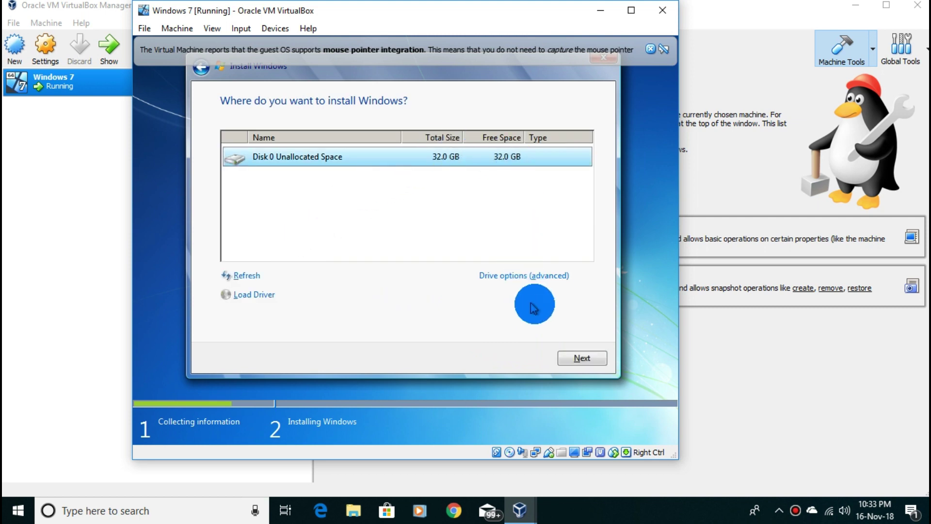
click(587, 358)
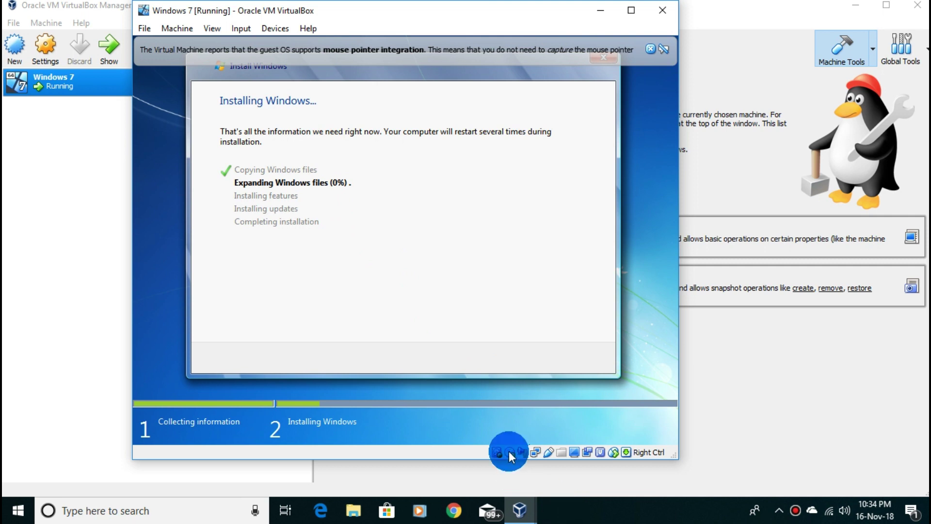
mouse_move(510, 453)
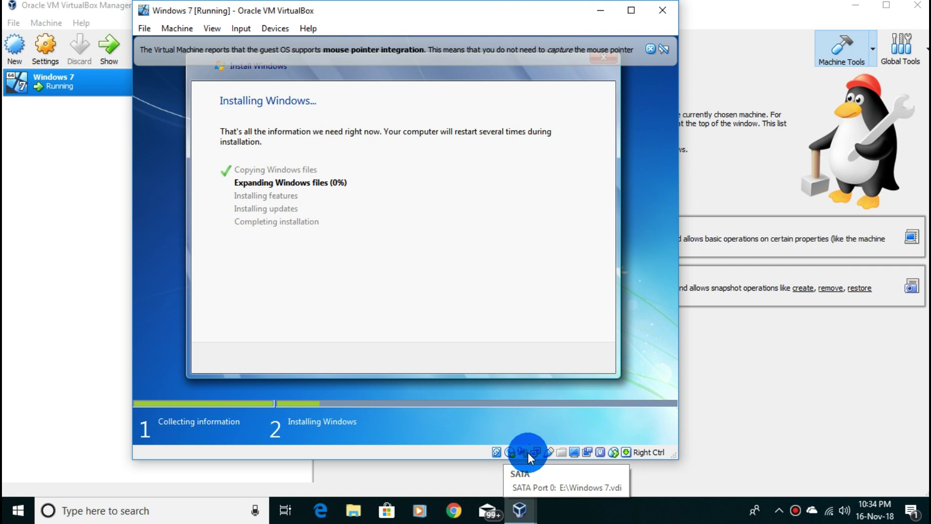
mouse_move(549, 453)
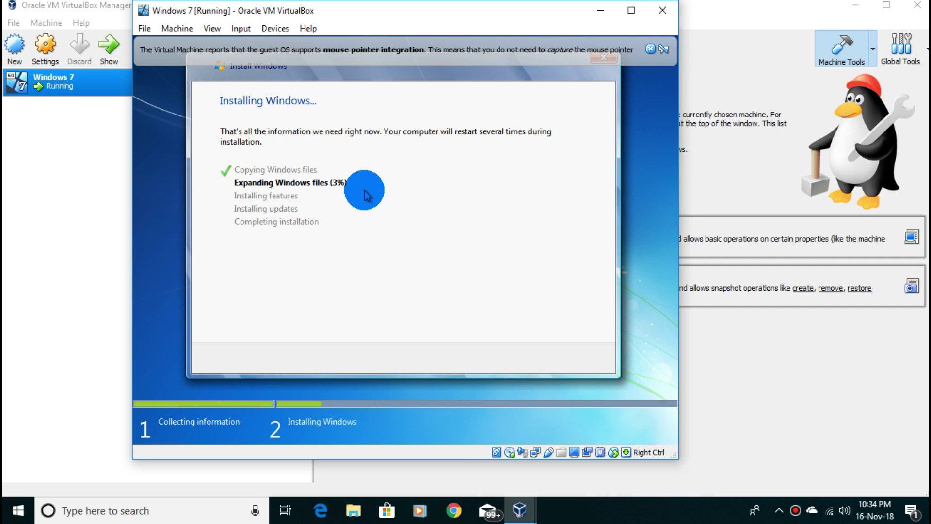
click(557, 507)
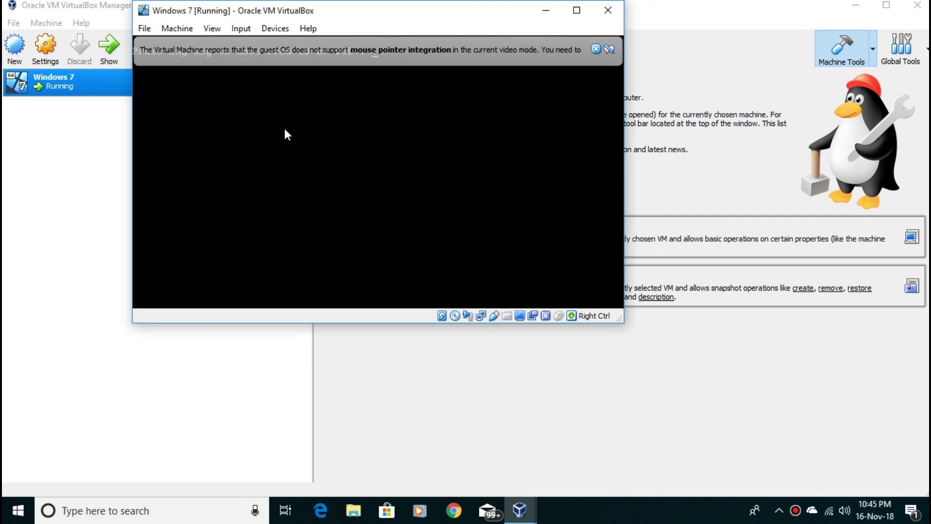
Dismiss the mouse pointer integration notices and reposition the virtual machine's window so its title bar is fully visible
click(596, 50)
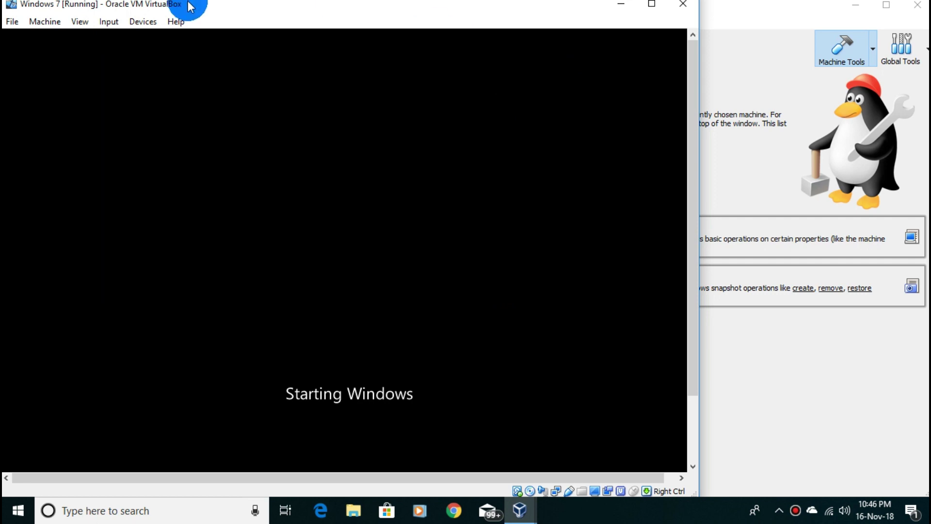
drag(270, 7, 376, 19)
mouse_move(483, 7)
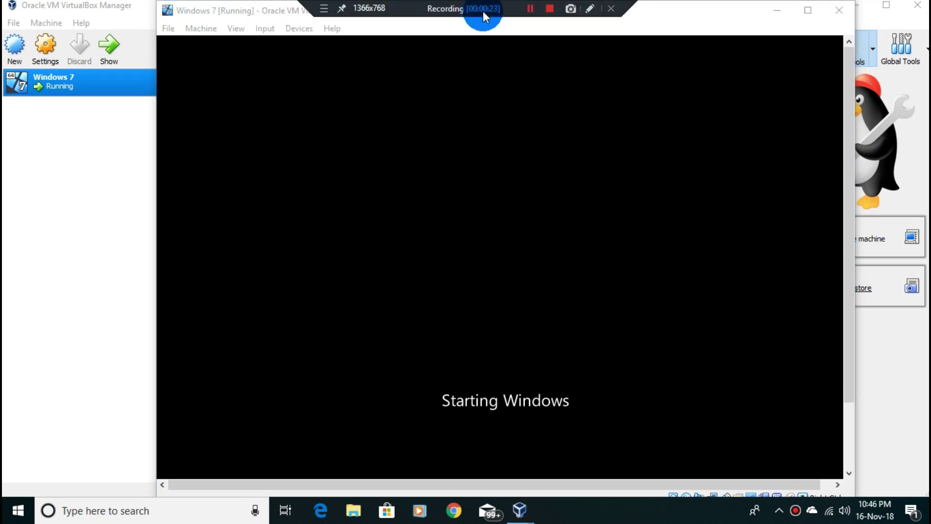
click(527, 10)
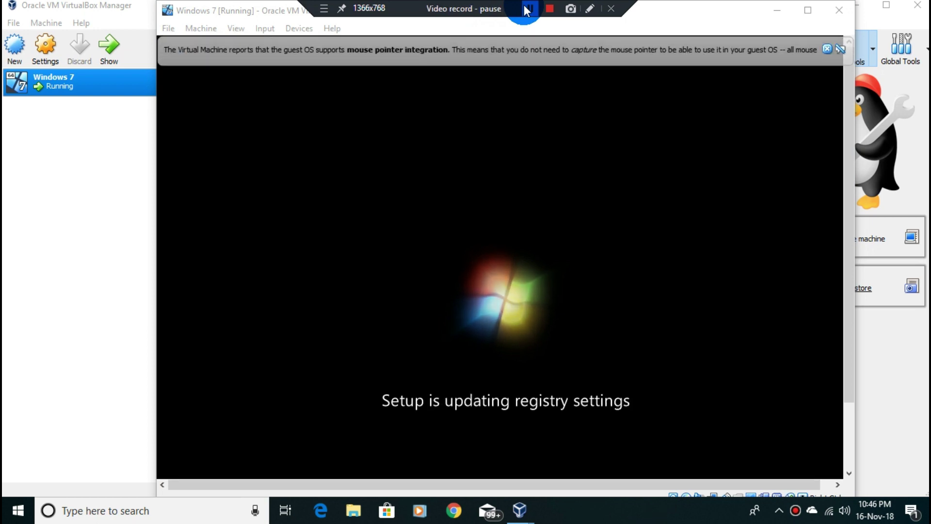
click(827, 49)
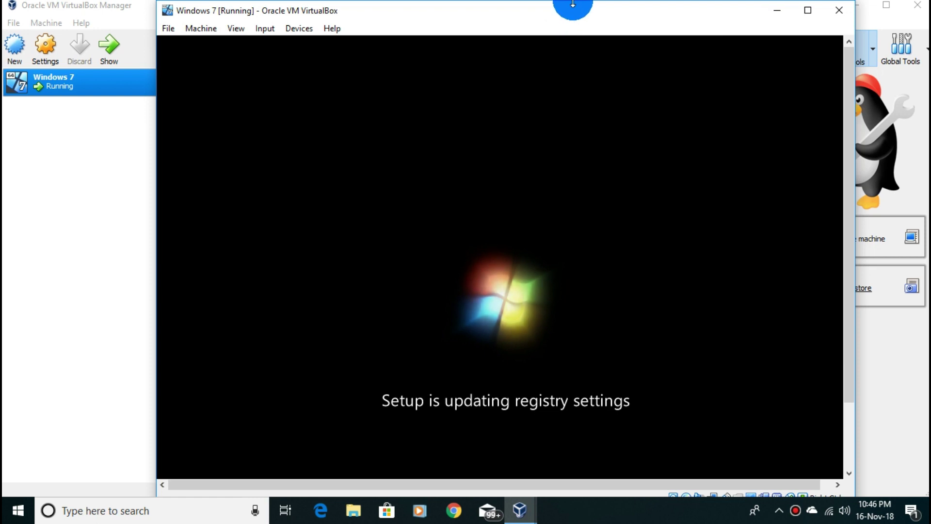
Switch the running virtual machine to full-screen mode and accept the information message
mouse_move(574, 9)
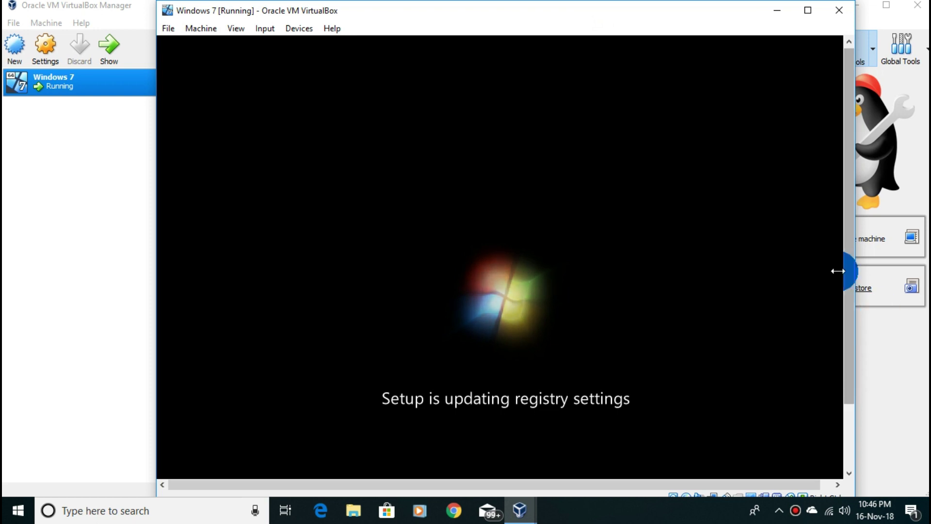
click(240, 28)
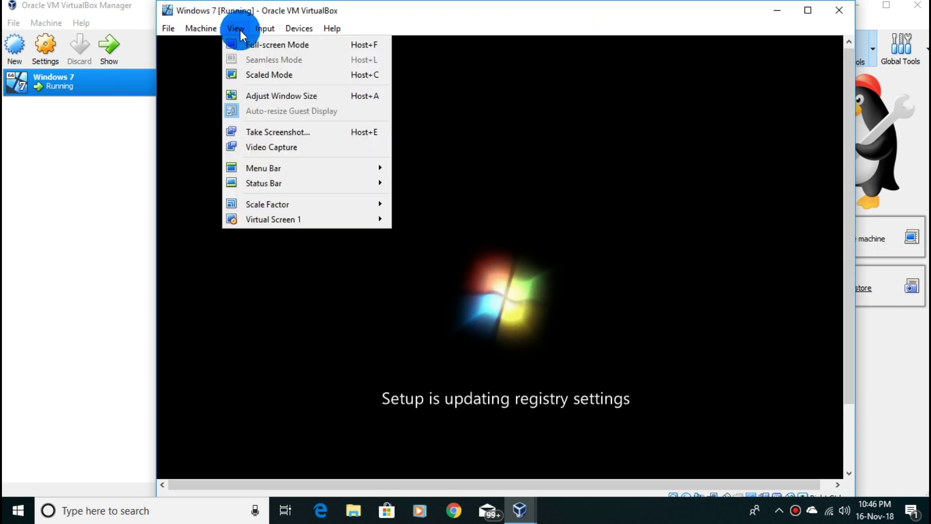
click(251, 42)
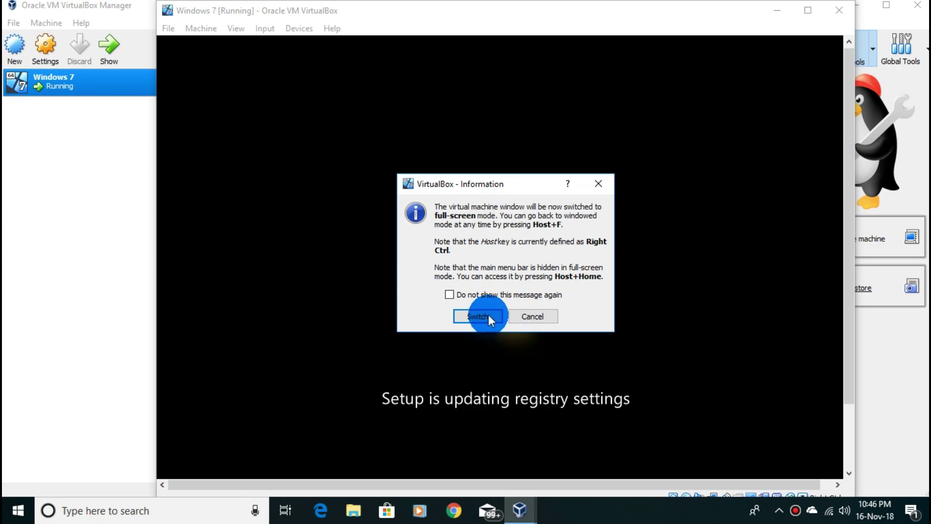
click(466, 313)
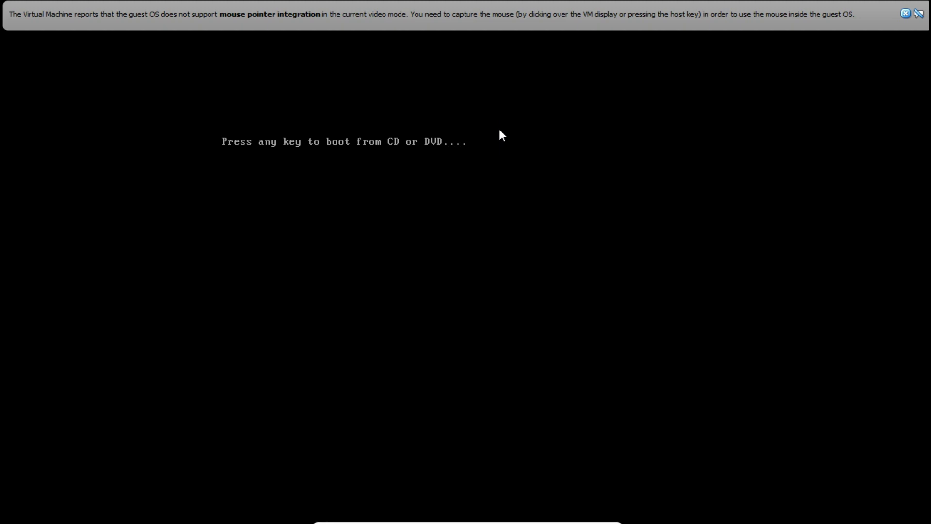
key(Return)
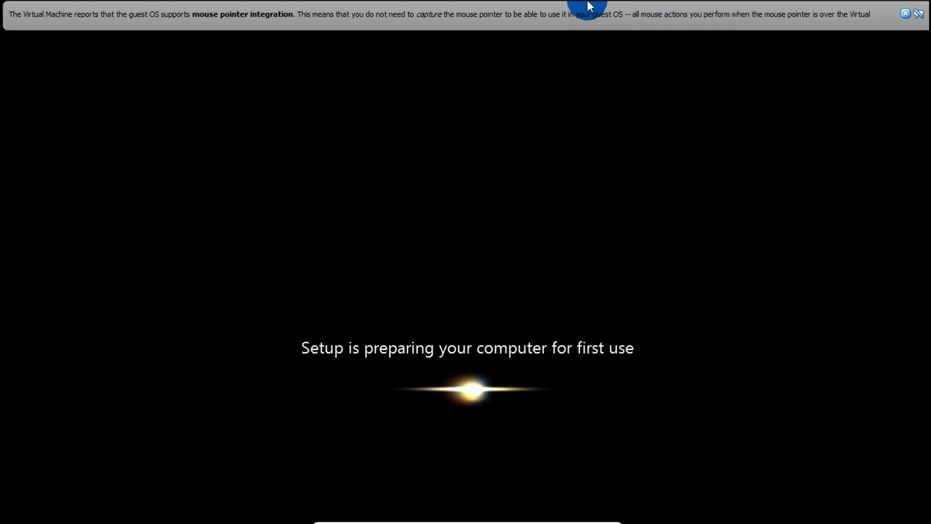
mouse_move(536, 6)
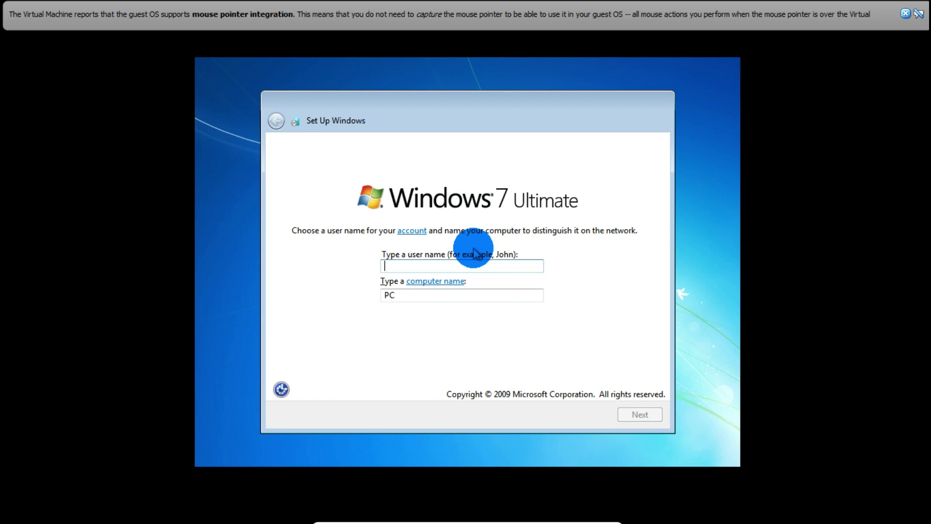
Enter the account's user name with the suggested computer name, and continue without a password or product key
text(Maa)
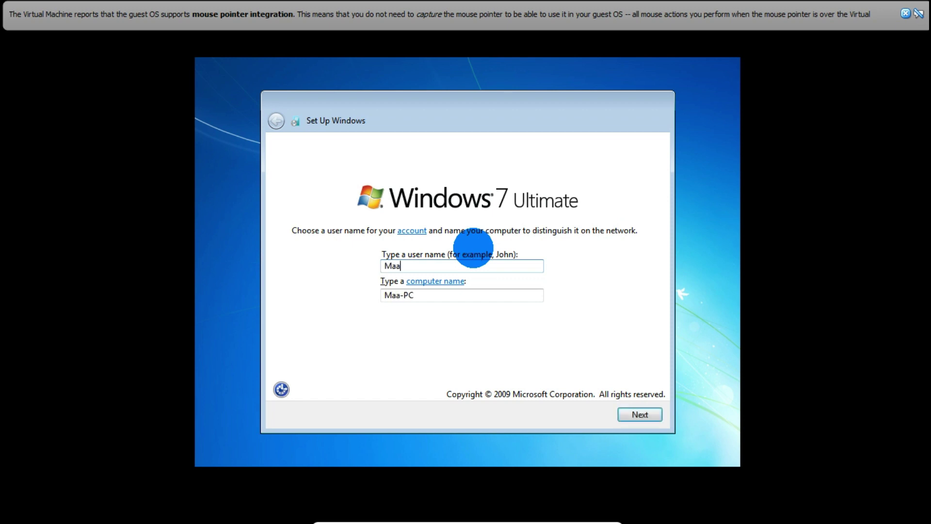
text(Monosa)
click(643, 415)
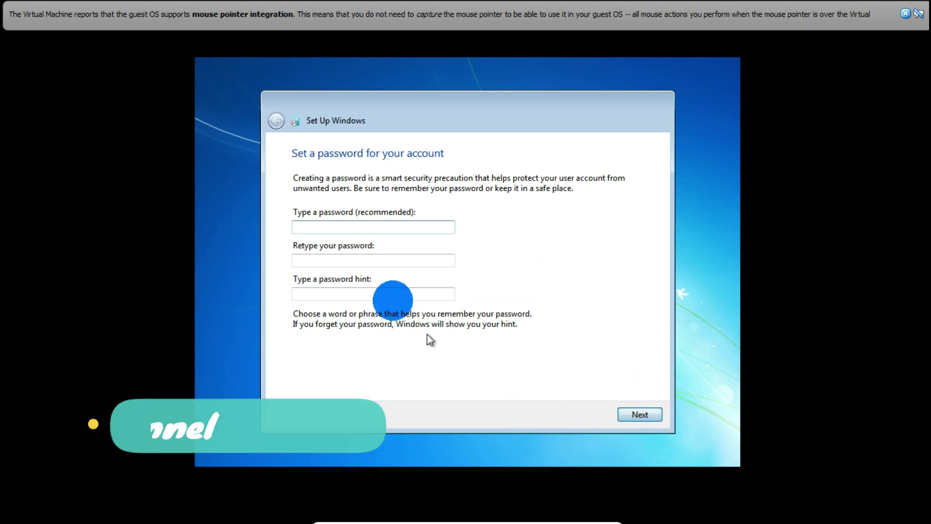
click(655, 418)
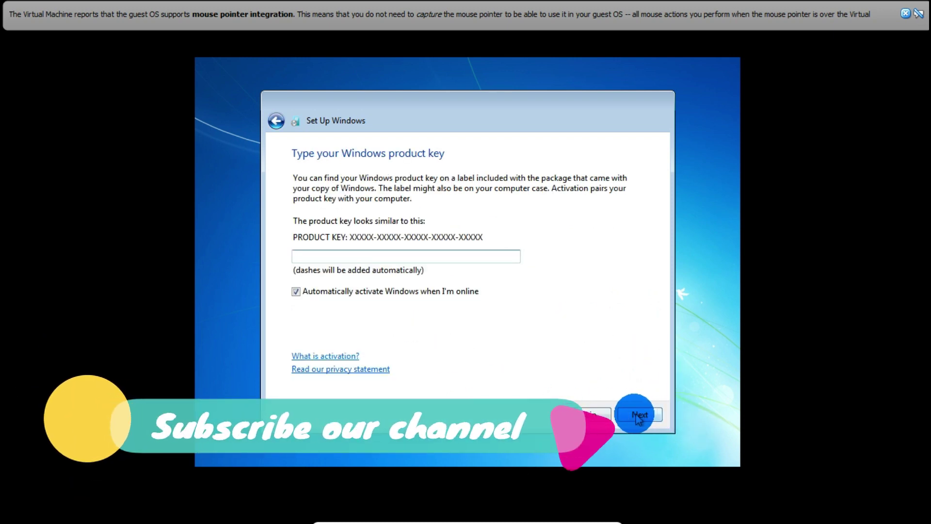
click(633, 416)
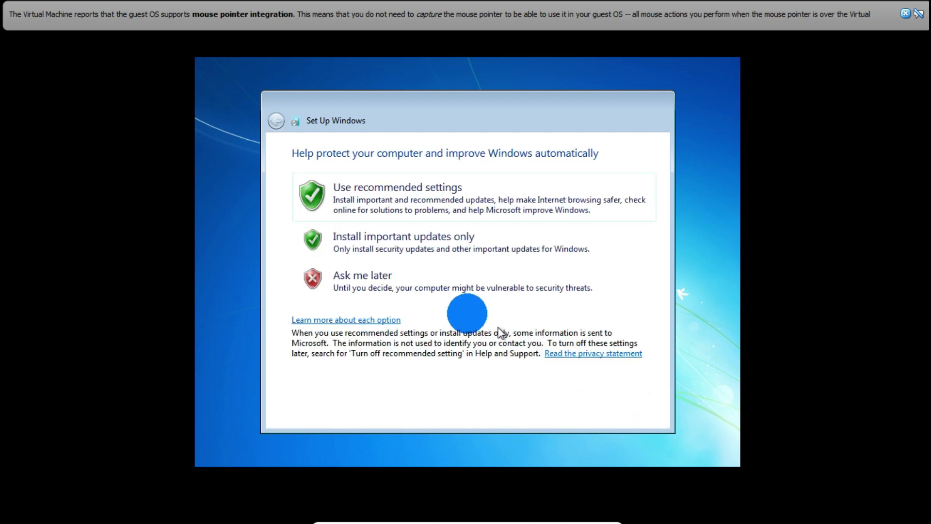
Choose Ask me later for Windows updates and continue through setup, selecting Home network as the computer's location
click(391, 287)
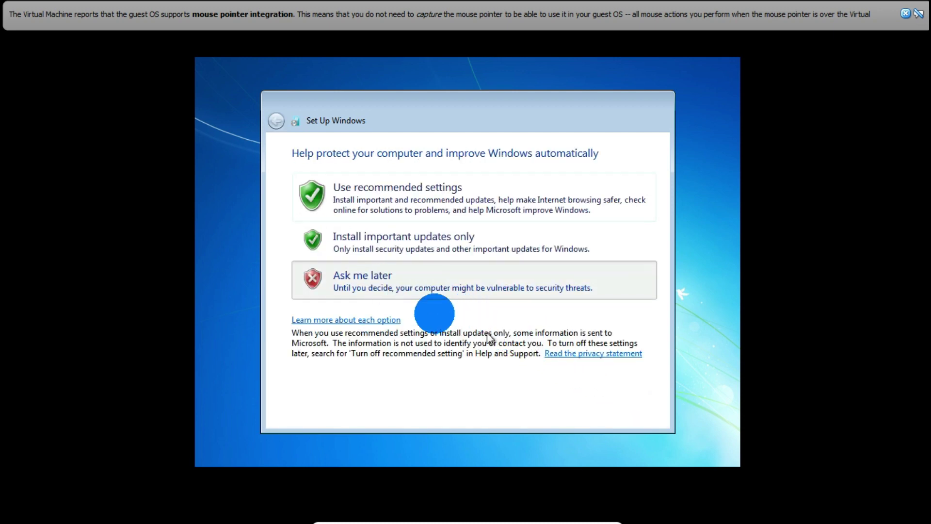
click(655, 420)
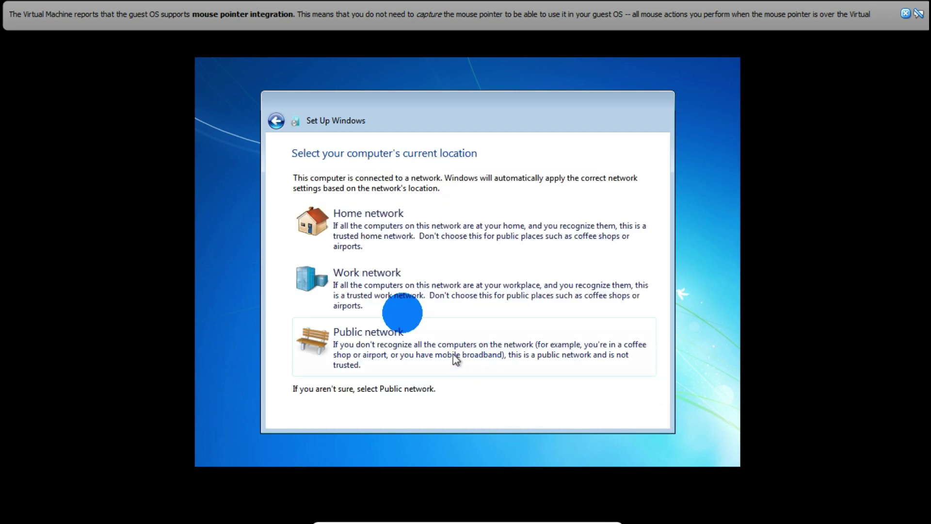
click(398, 227)
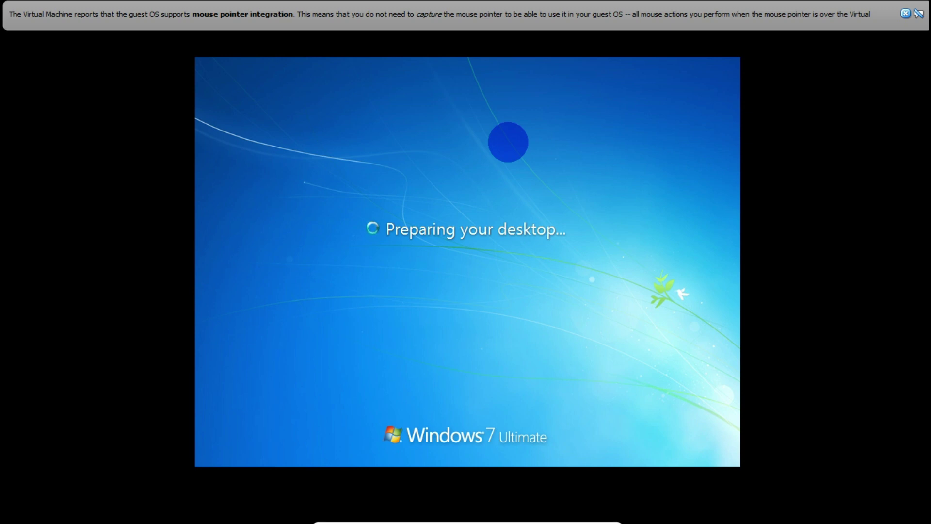
Return the virtual machine from full-screen to windowed mode and refresh the Windows 7 desktop
key(ctrl+f)
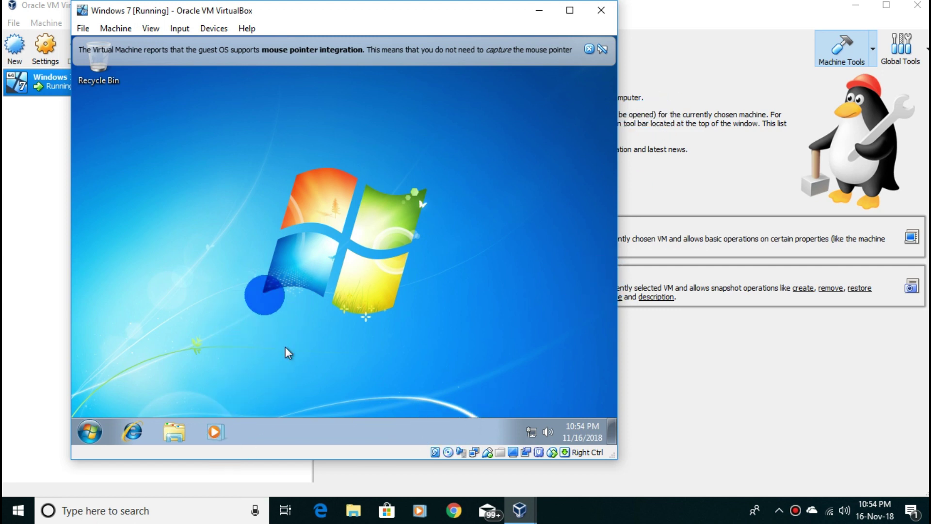
right_click(187, 163)
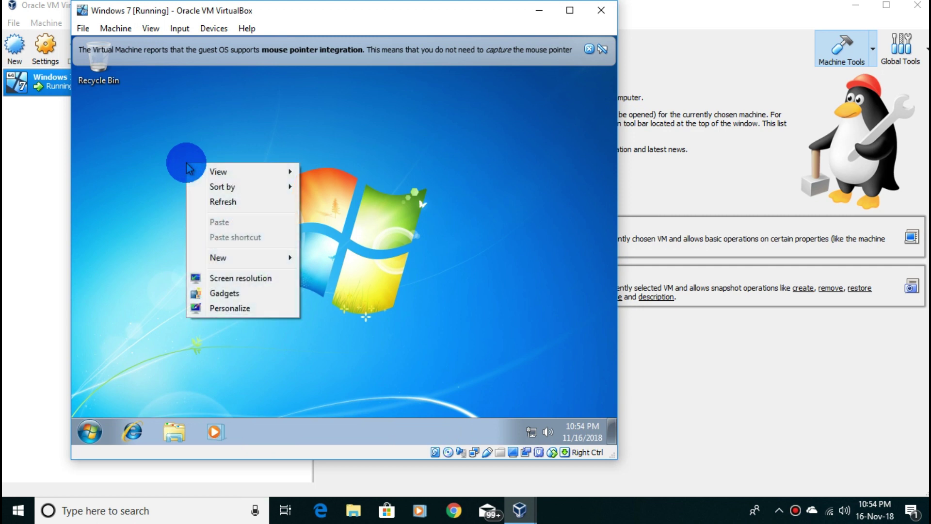
click(248, 203)
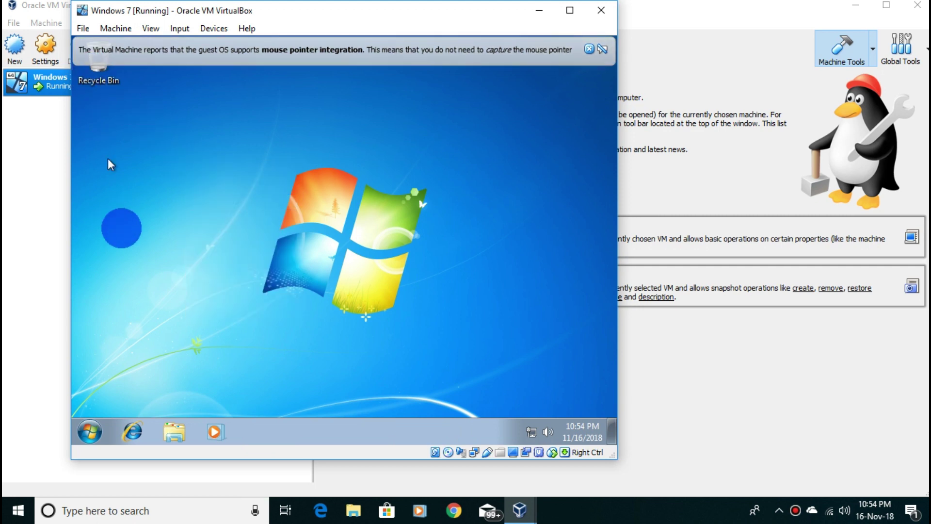
Show the Computer icon on the Windows 7 desktop
click(86, 433)
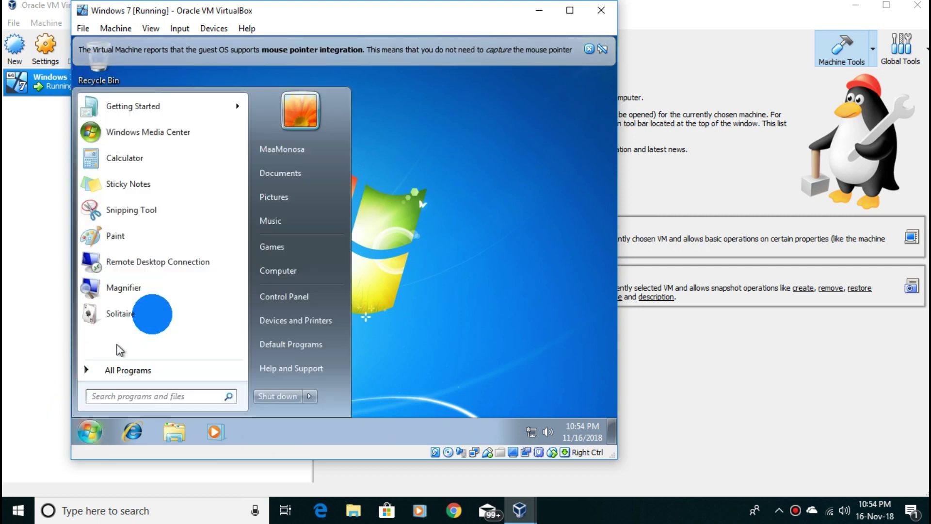
right_click(291, 271)
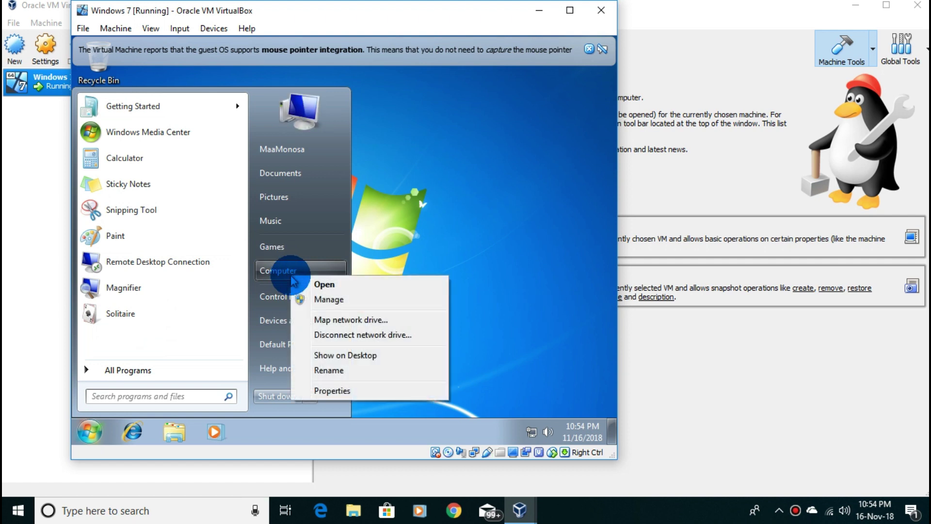
click(361, 355)
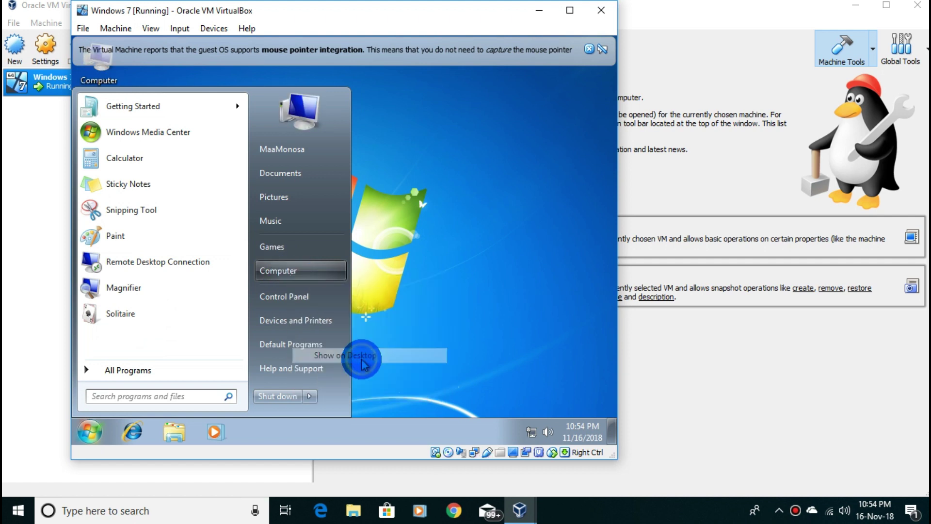
Dismiss the mouse pointer integration notice that covers the Computer icon on the Windows 7 desktop
click(413, 291)
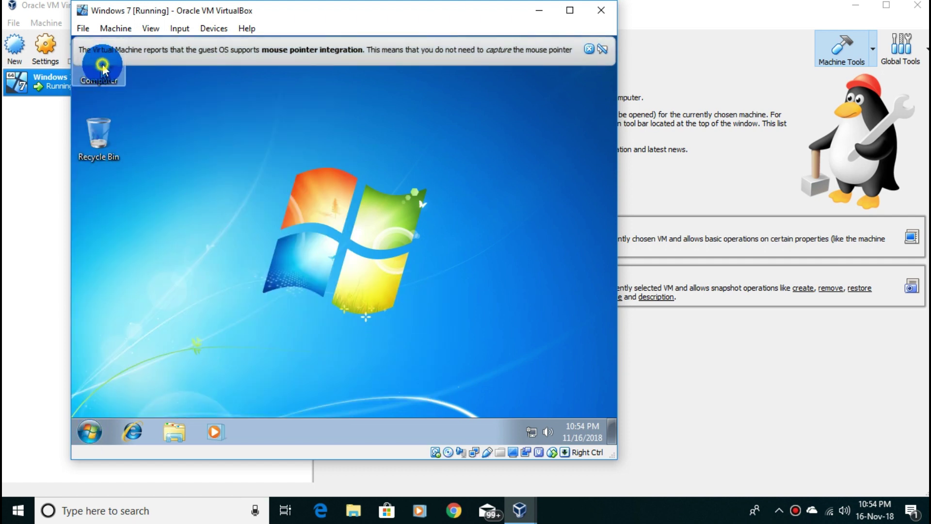
mouse_move(99, 64)
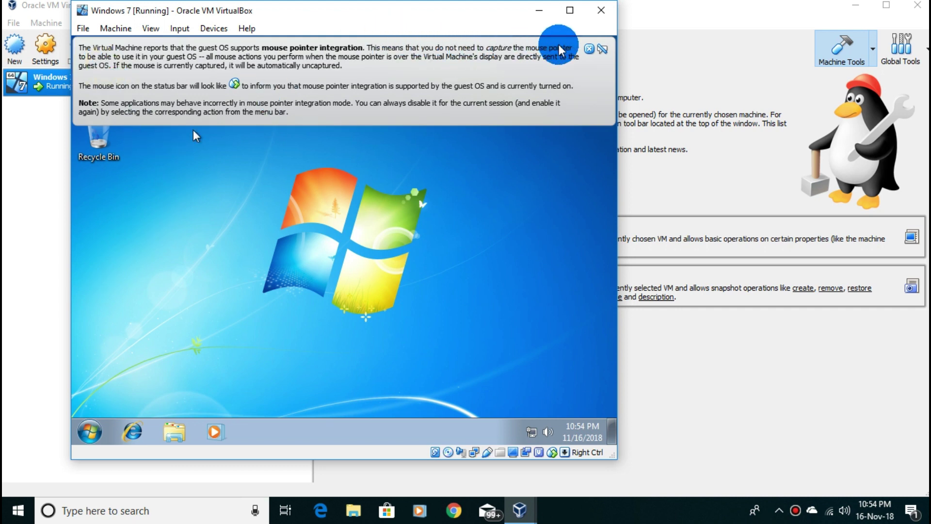
click(589, 48)
Look through the drives in Computer and the folders on Local Disk (C:), and close the window
double_click(100, 61)
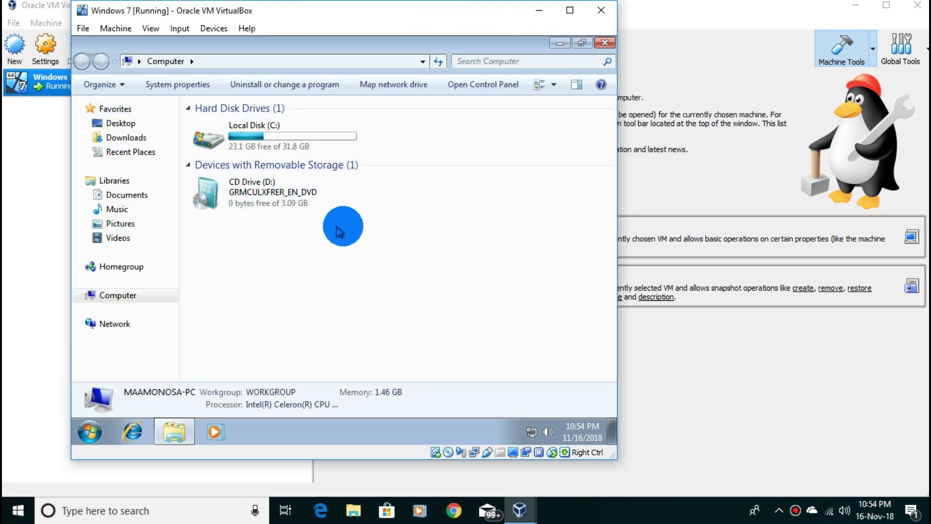
double_click(265, 147)
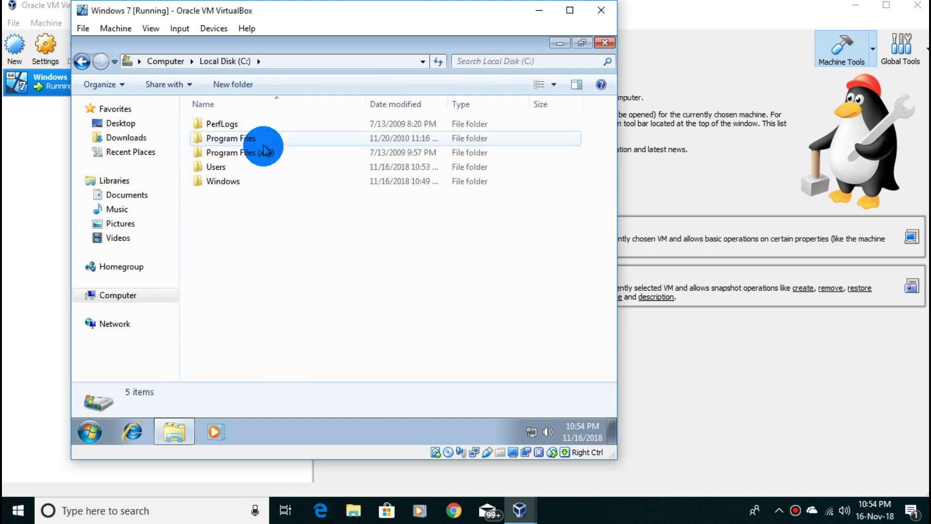
click(81, 62)
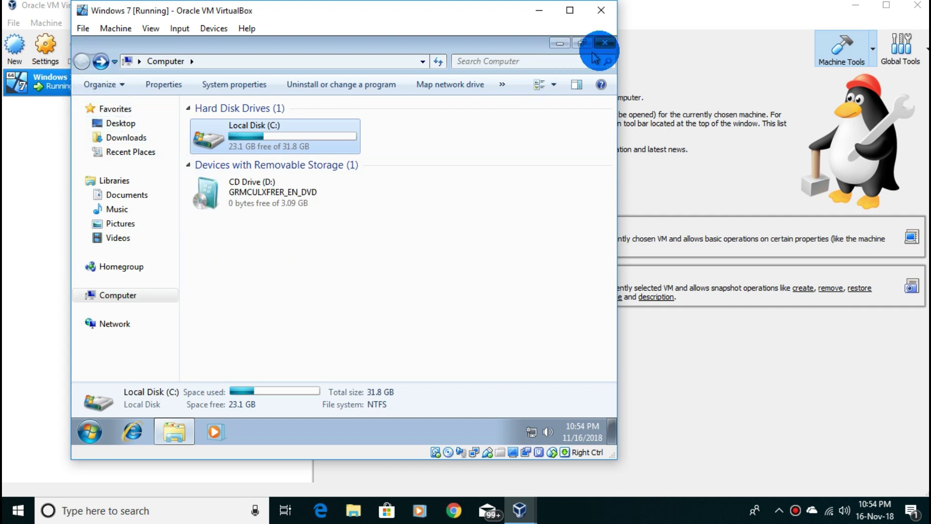
click(605, 43)
Open the desktop's Personalization settings and apply the Windows 7 Aero theme
right_click(485, 154)
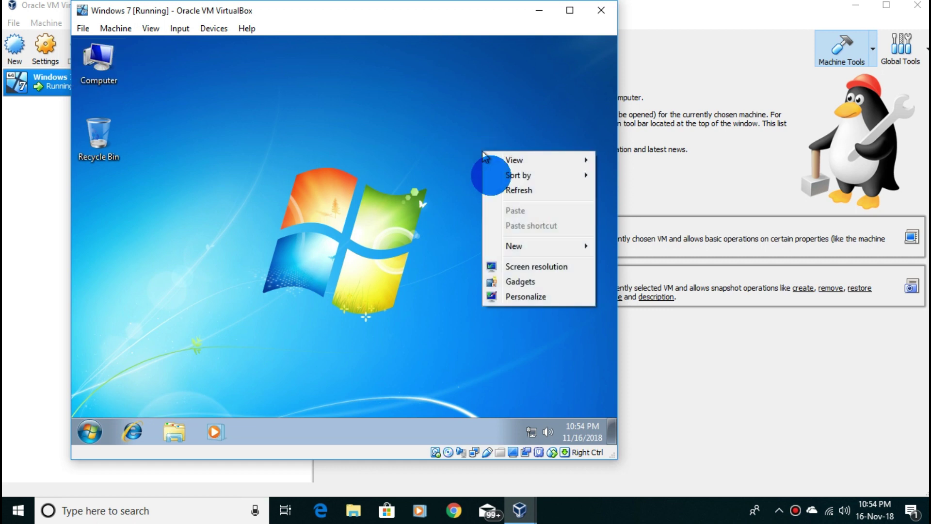
click(556, 296)
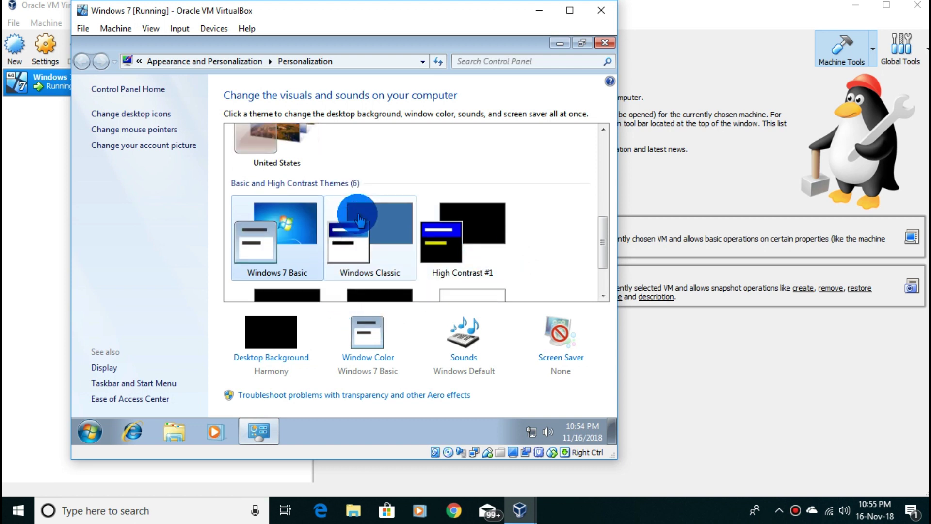
scroll(367, 228, up, 5)
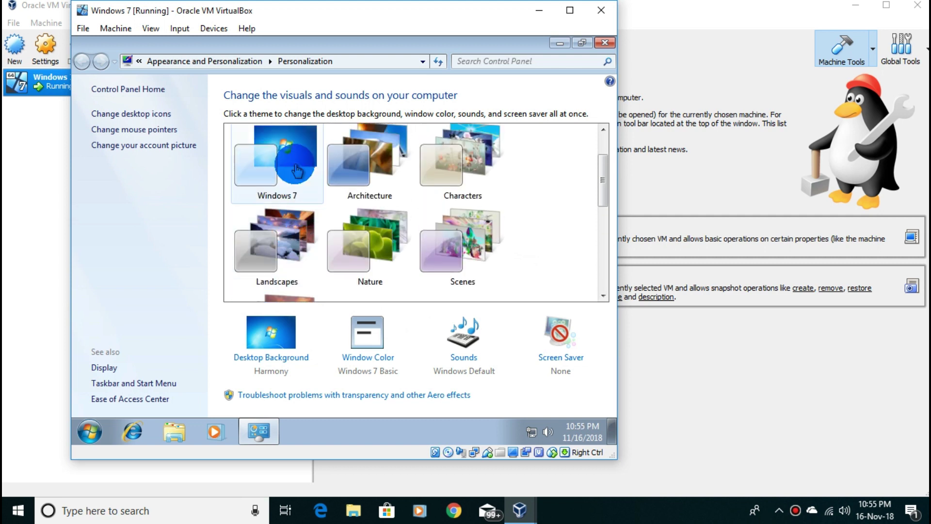
click(295, 166)
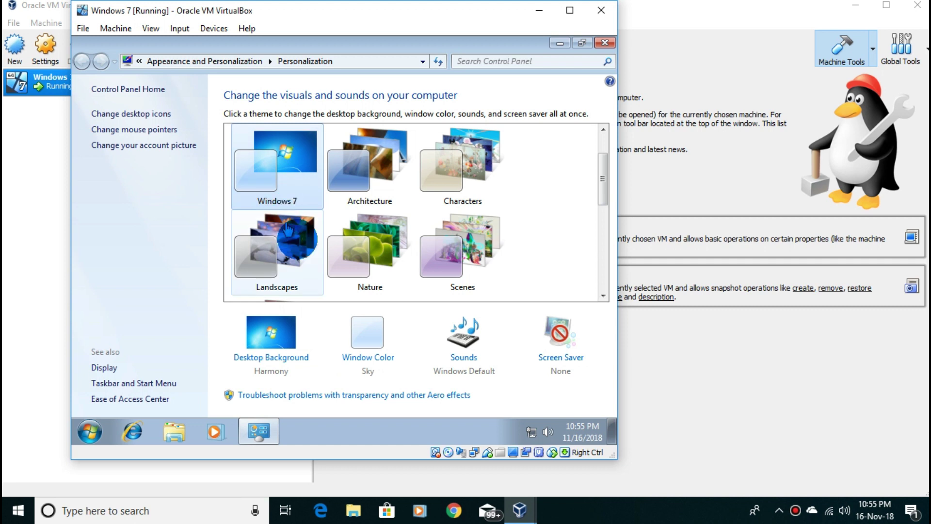
Run the Aero transparency troubleshooter, and cancel it at the video driver advice before closing Personalization
click(450, 395)
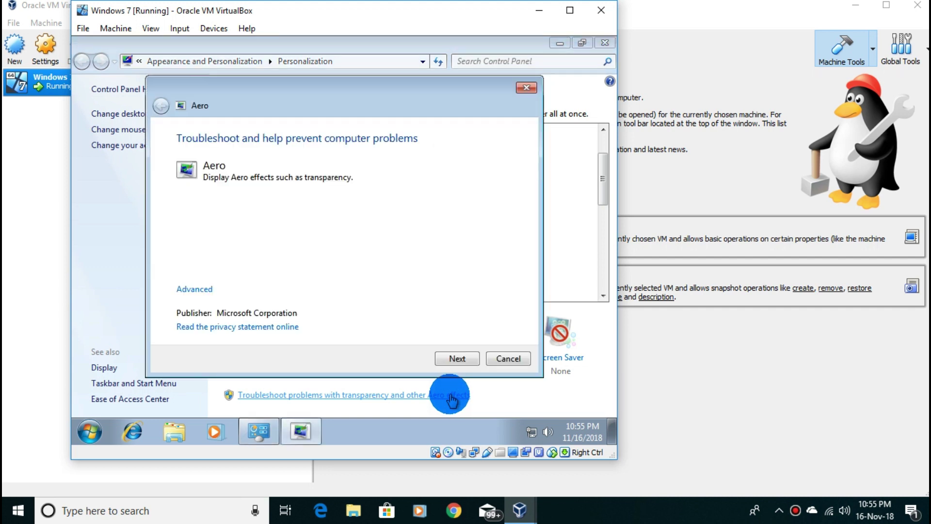
click(459, 362)
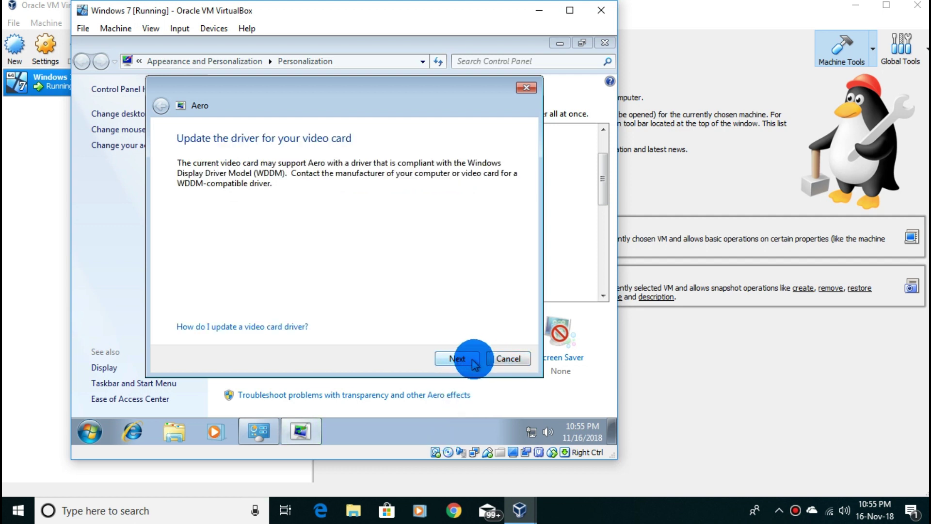
click(508, 359)
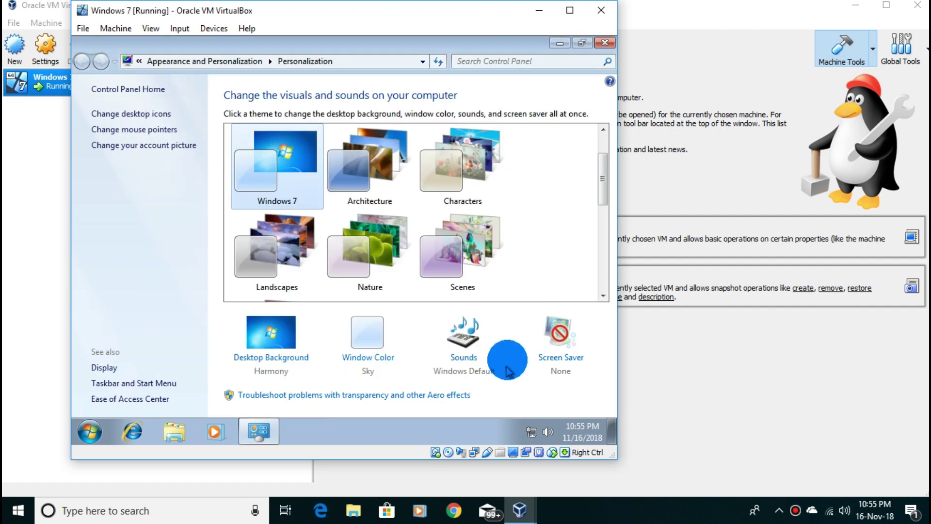
click(606, 42)
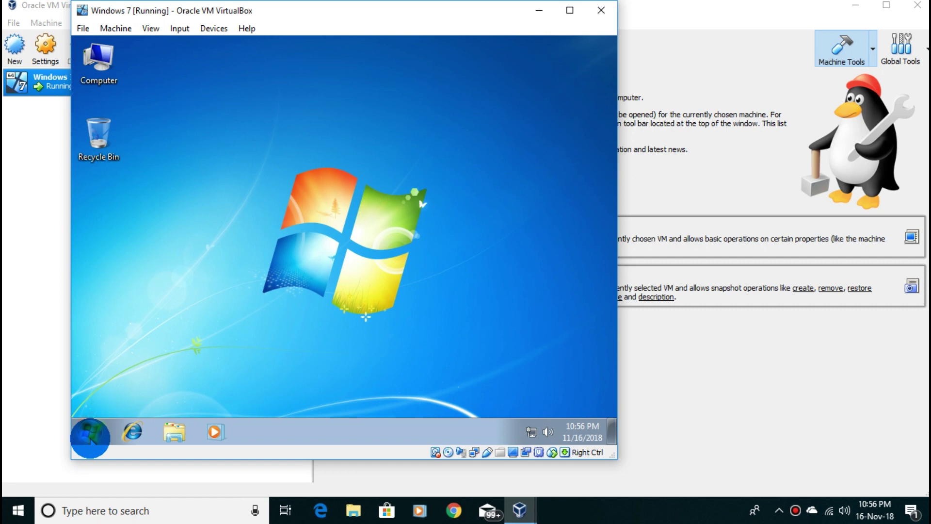
Search the Windows 7 programs for "note" and open Notepad
click(91, 438)
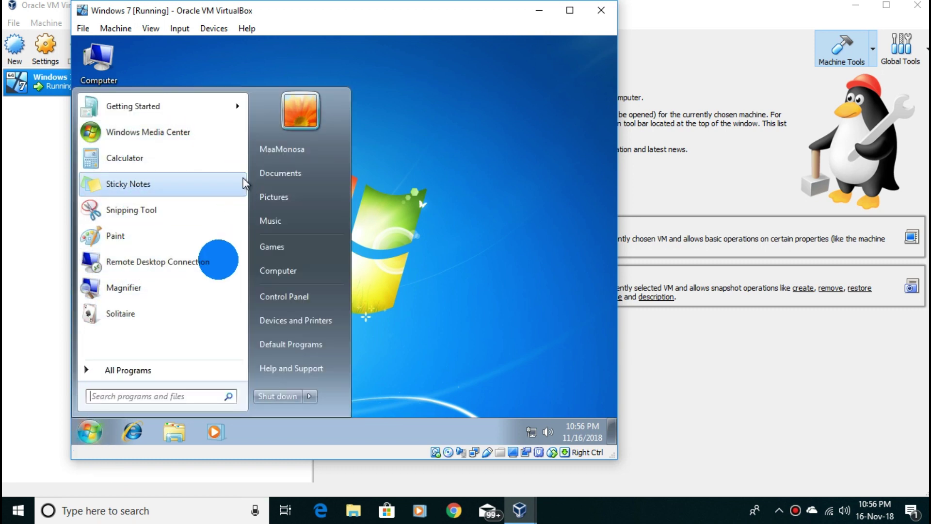
text(note)
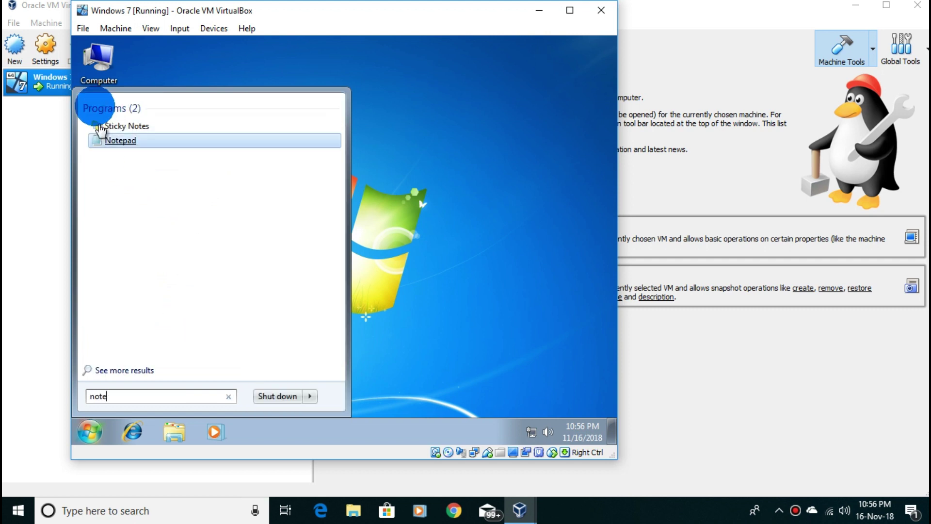
click(122, 141)
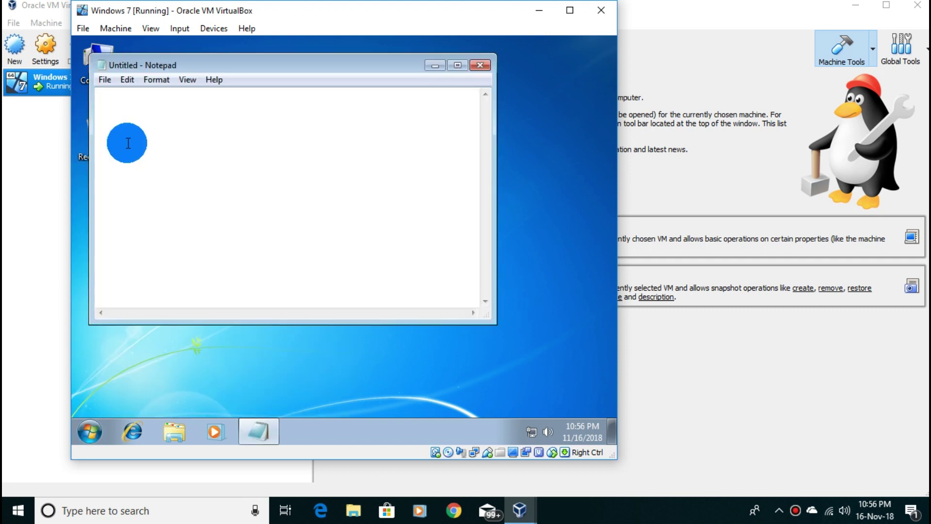
Write "yes it just worked ! it can do anything what a windows 7 pc can do!" and close Notepad without saving
text(yes it just worked ! i)
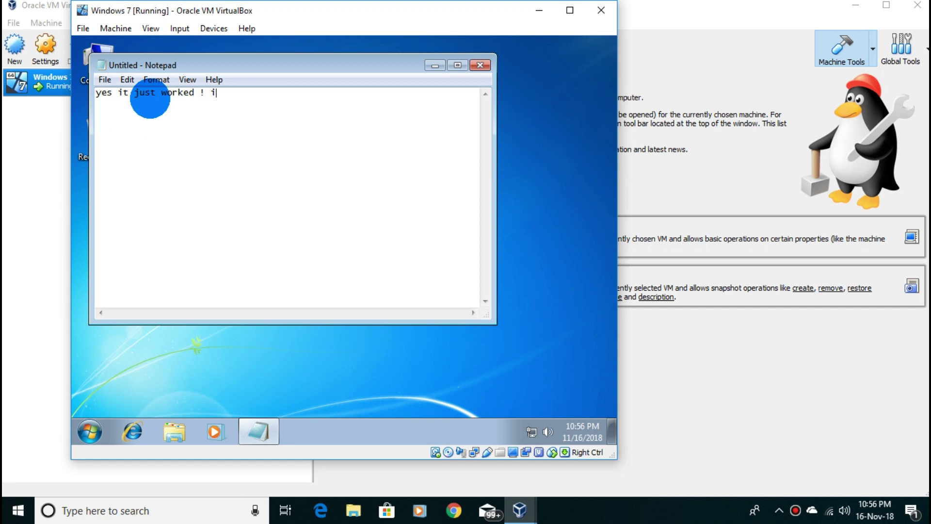
text(t can do anything what a)
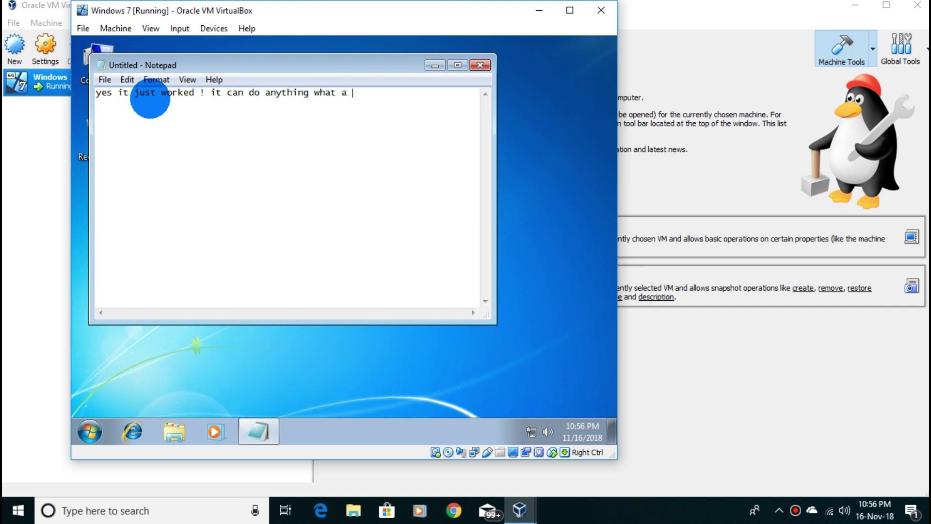
text( windows 7 pc can do!)
key(End)
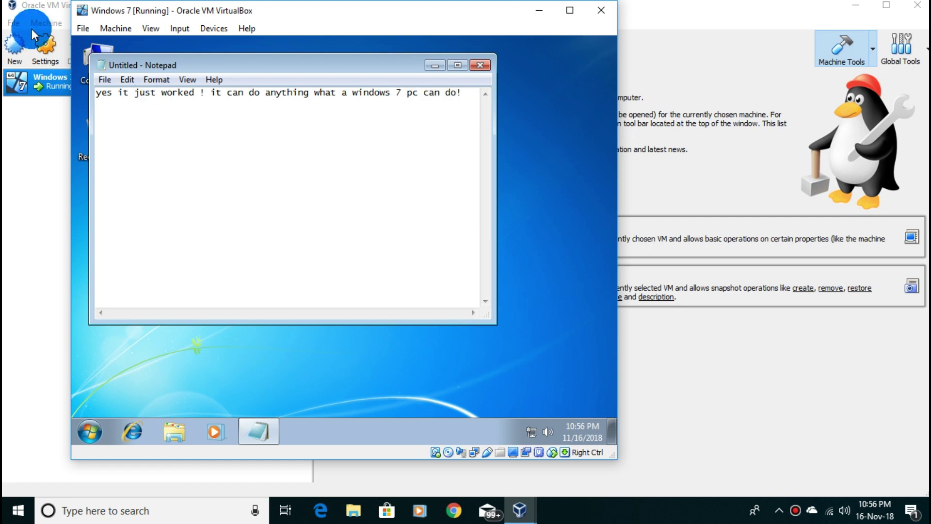
click(480, 65)
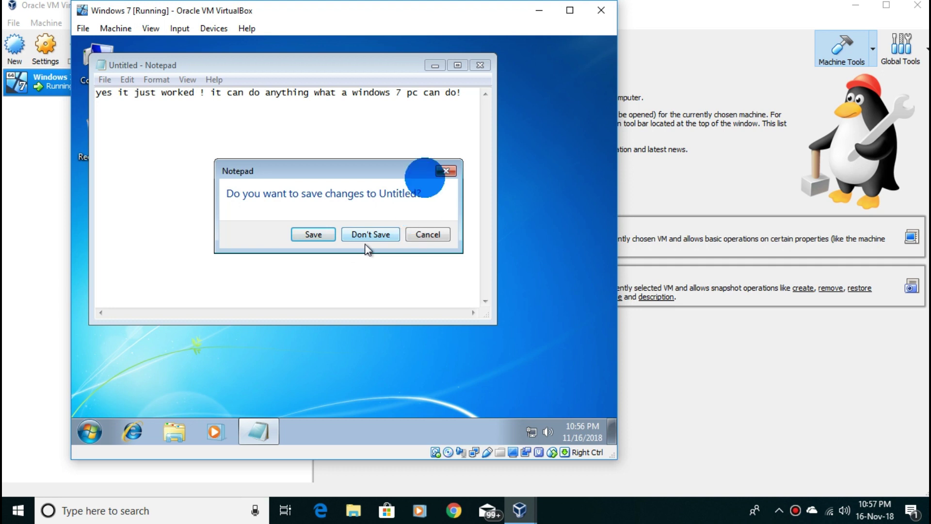
click(380, 234)
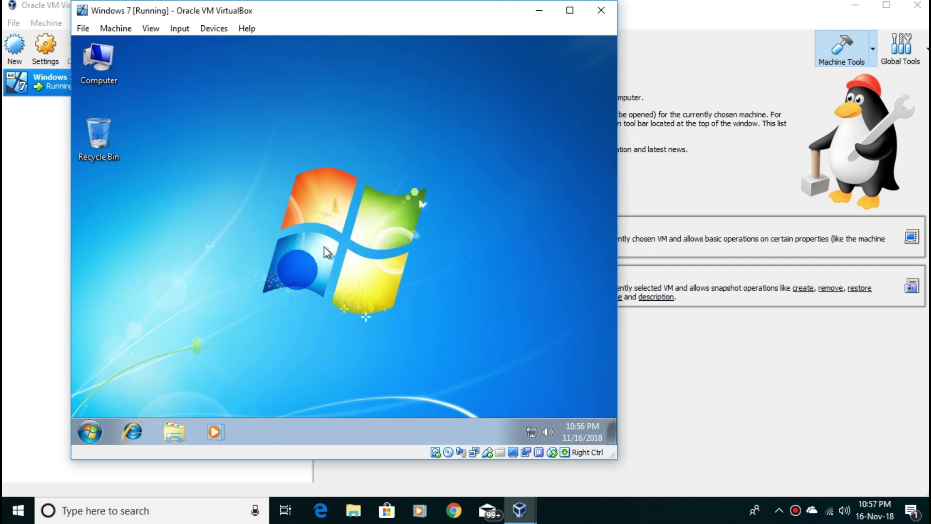
Shut down Windows 7 in the virtual machine and close Oracle VM VirtualBox Manager
click(97, 431)
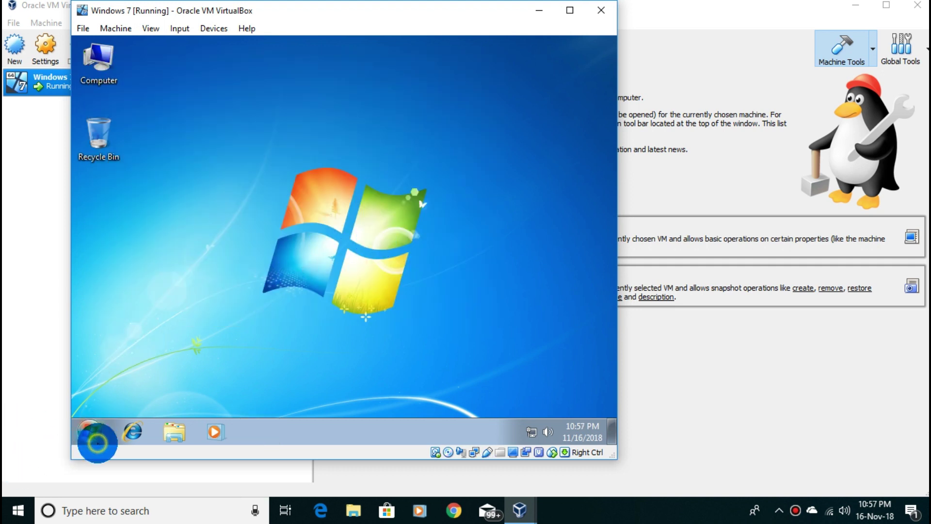
click(276, 396)
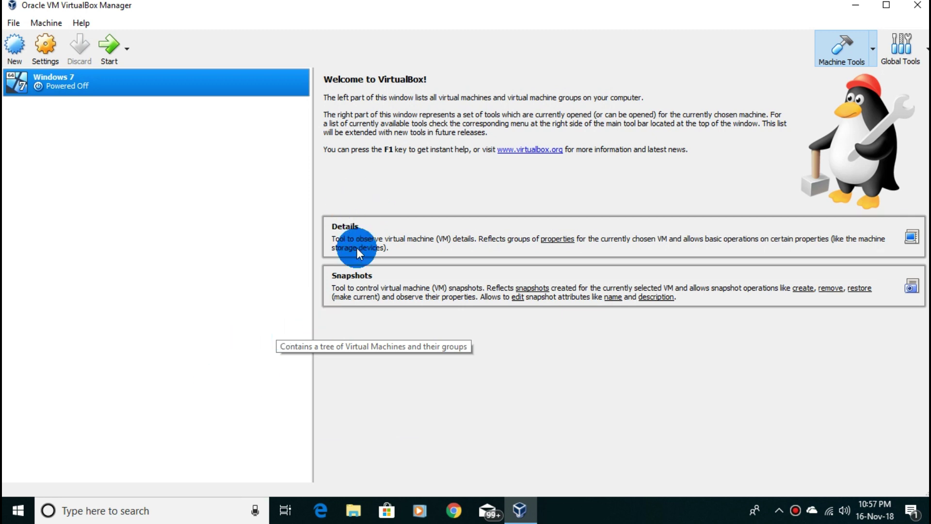
click(917, 5)
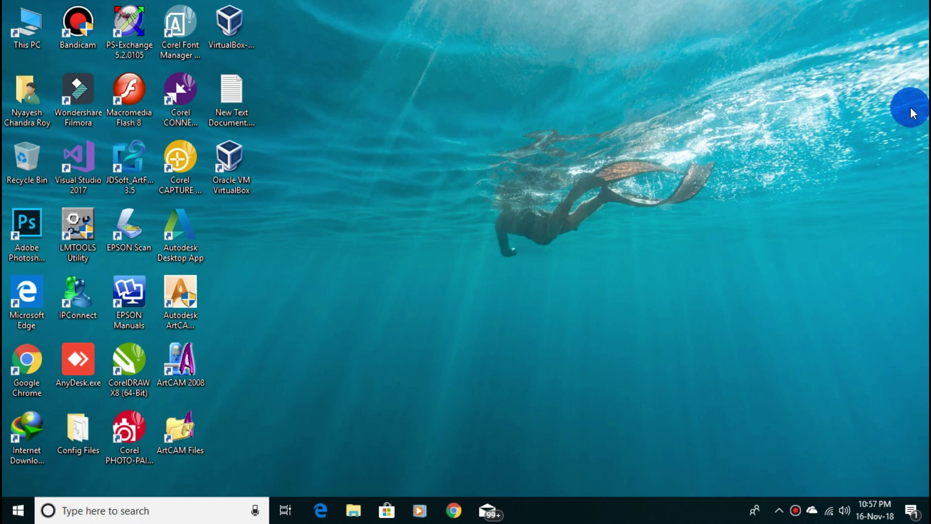